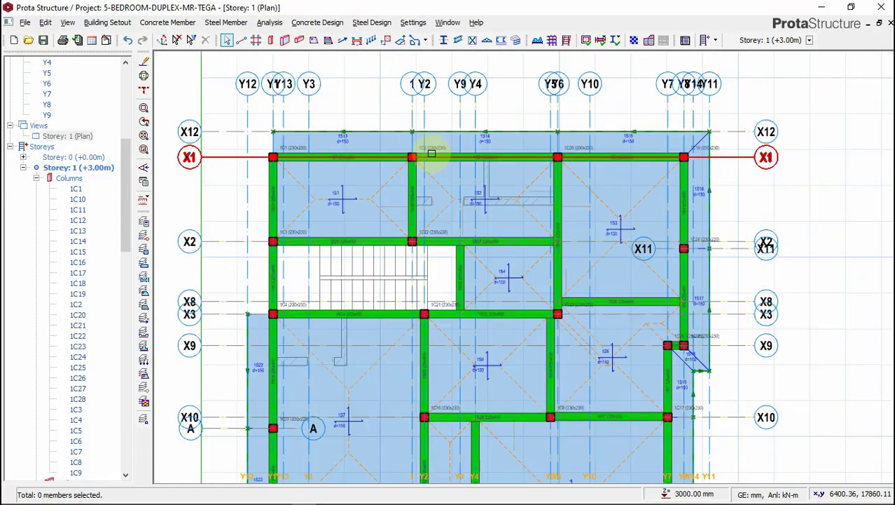
Switch to the AutoCAD floor plan and examine the column positions around the upper bedrooms and the master bedroom.
scroll(428, 151, "up", 2)
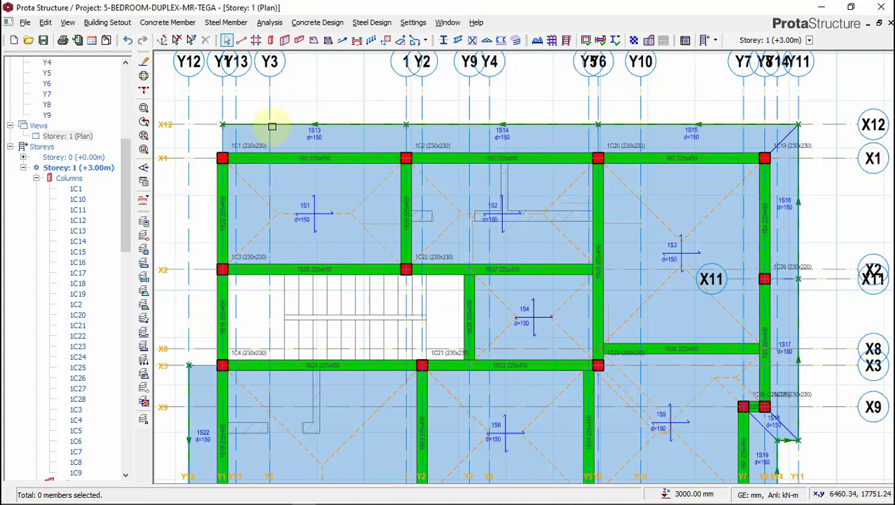
mouse_move(409, 120)
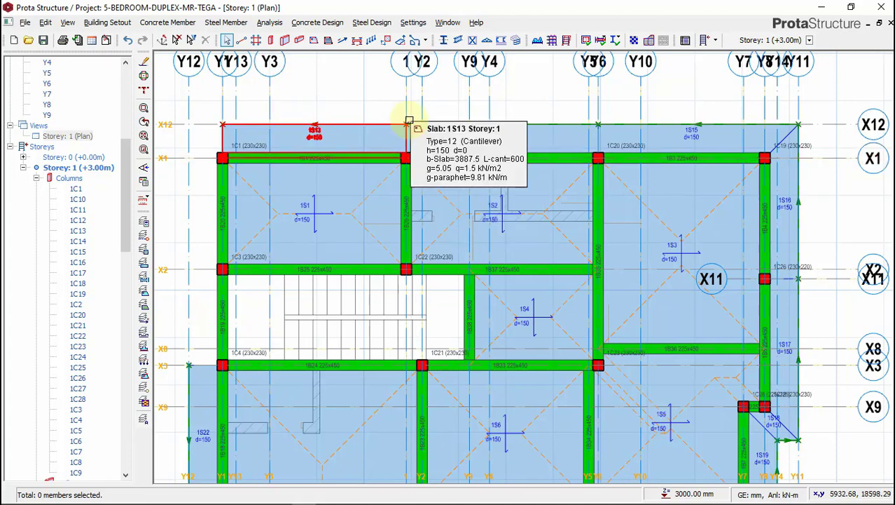
left_click(259, 496)
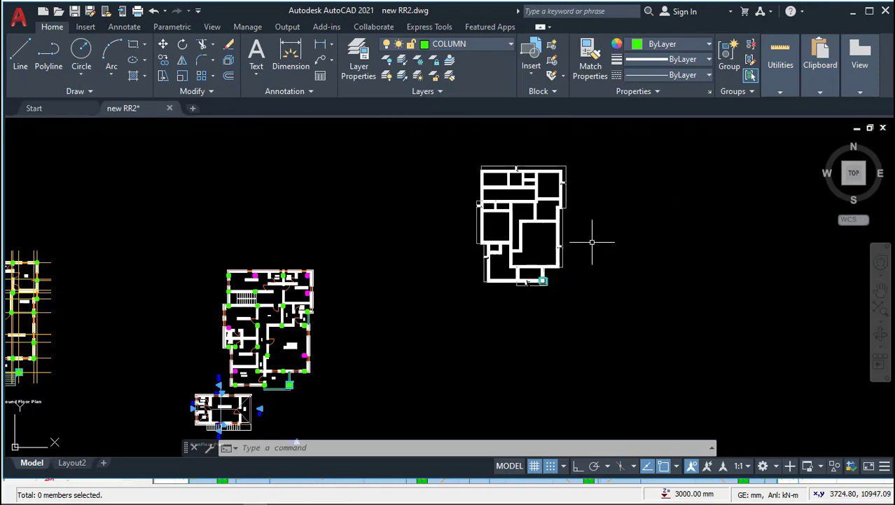
scroll(316, 336, "up", 8)
scroll(396, 251, "down", 5)
scroll(400, 255, "up", 3)
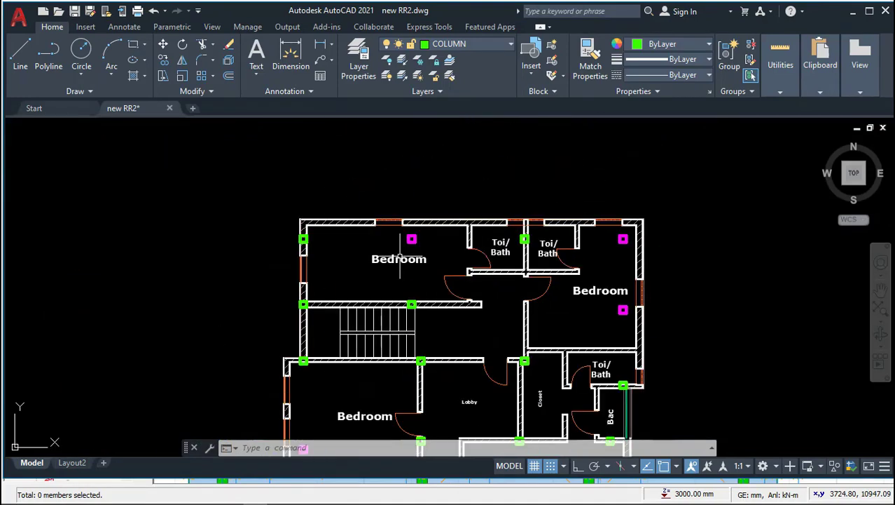
scroll(401, 256, "up", 2)
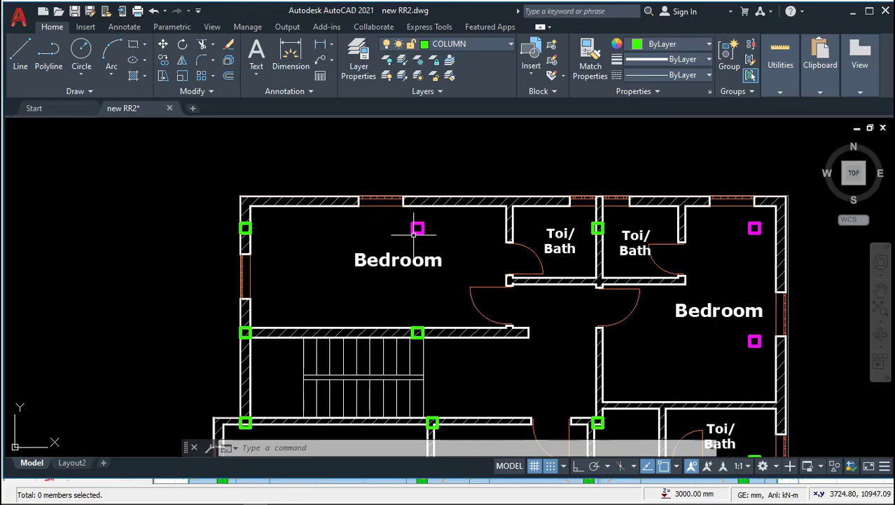
scroll(490, 179, "down", 4)
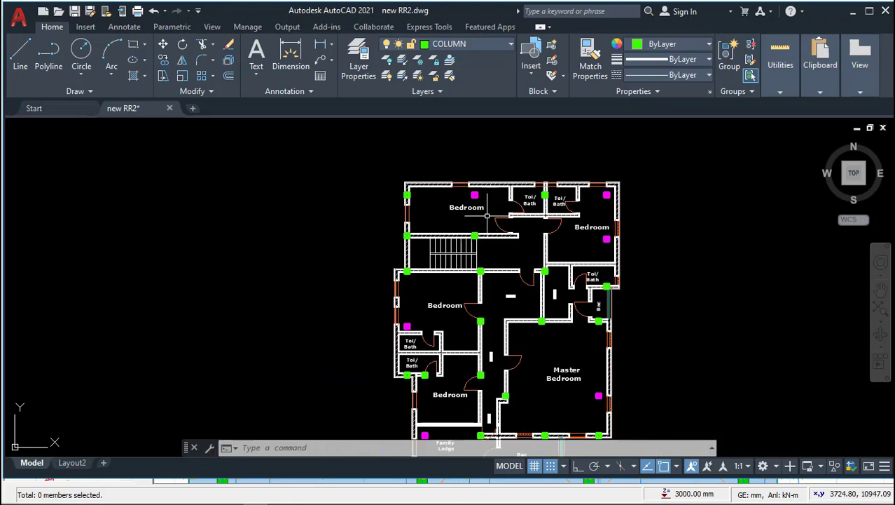
middle_click_drag(497, 311, 479, 239)
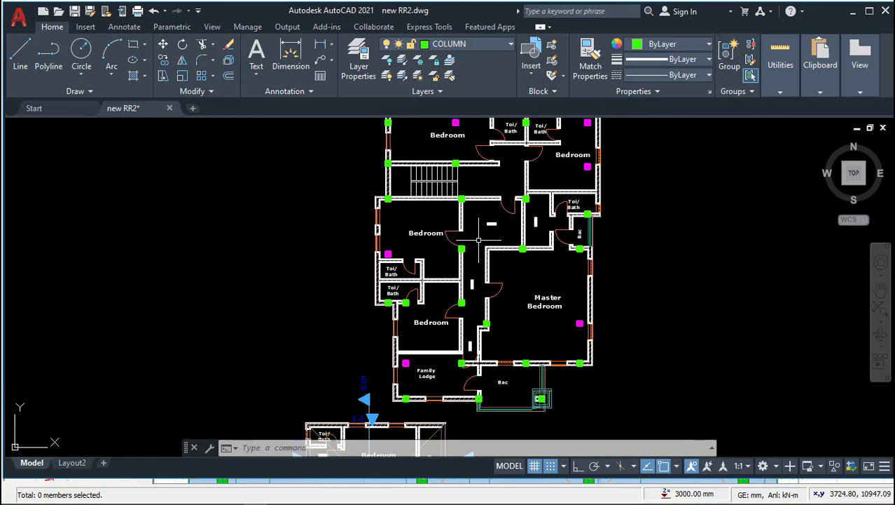
Inspect the columns standing inside the bedrooms against those set in the walls around the staircase and toilets.
scroll(391, 246, "up", 5)
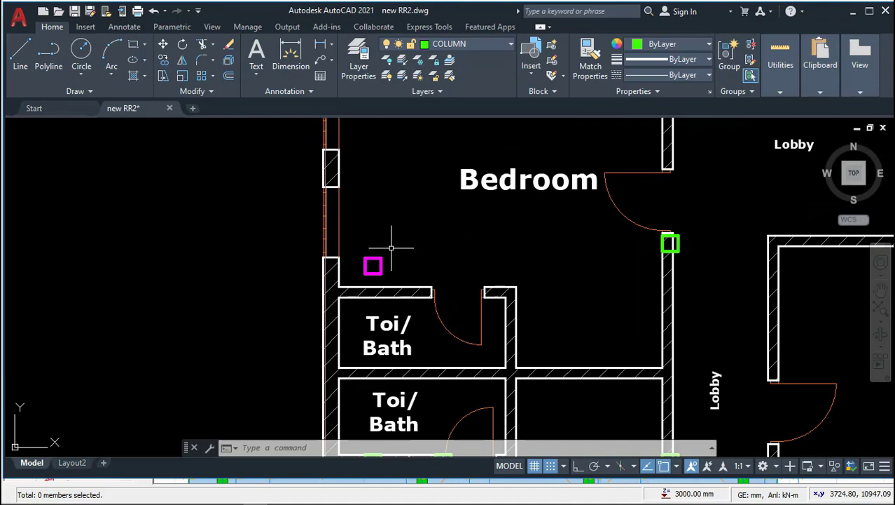
scroll(415, 266, "down", 2)
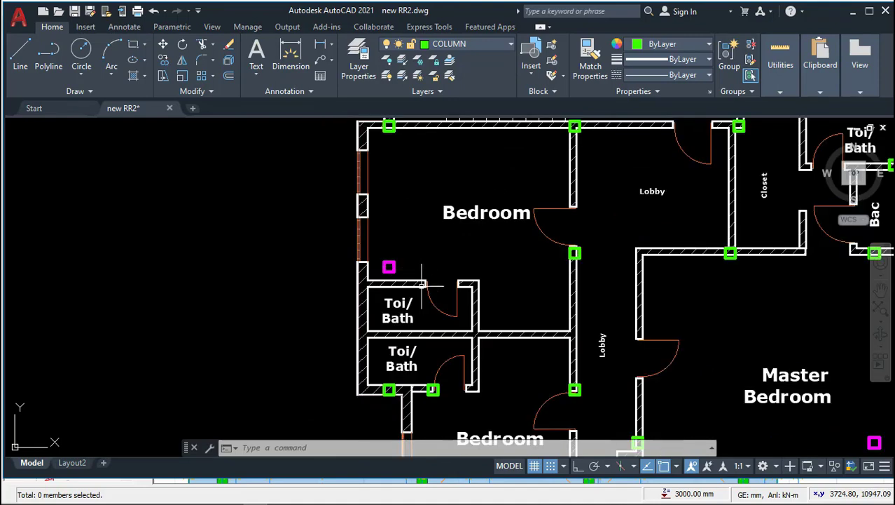
scroll(422, 284, "down", 2)
scroll(524, 169, "up", 4)
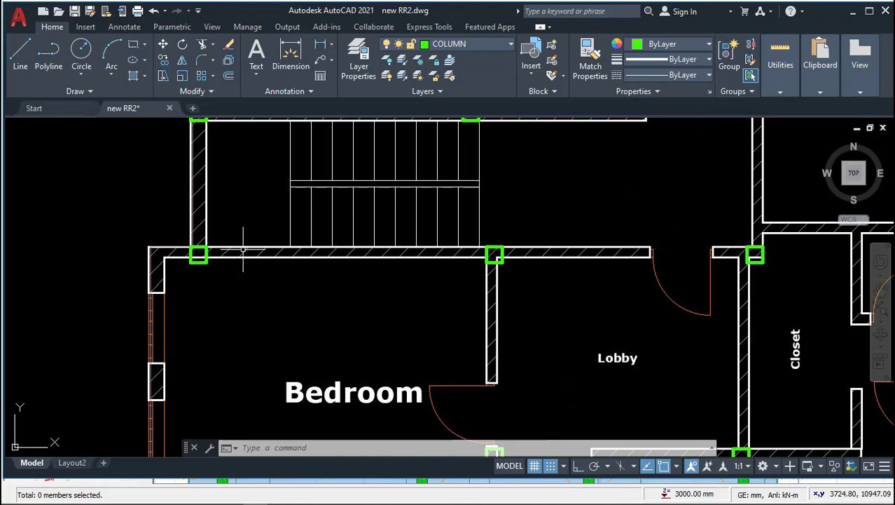
scroll(473, 256, "down", 3)
scroll(468, 223, "up", 5)
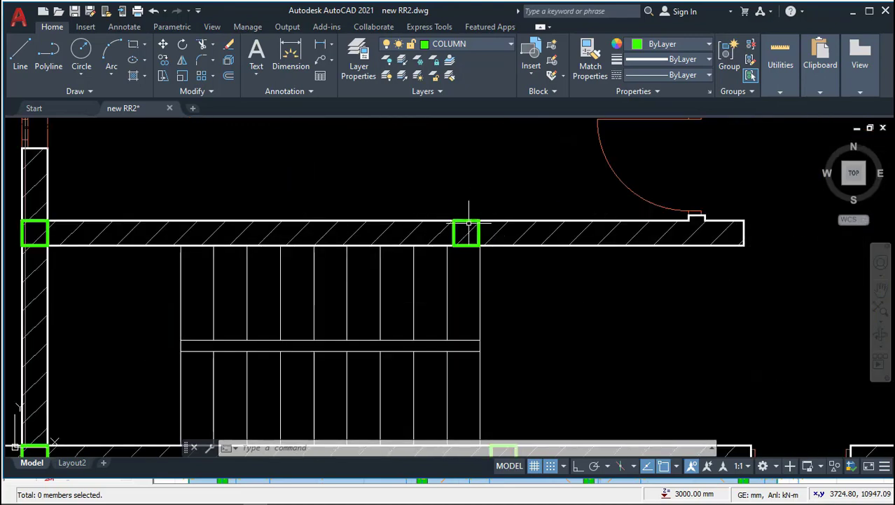
scroll(495, 239, "down", 3)
scroll(476, 226, "up", 2)
middle_click_drag(484, 220, 383, 293)
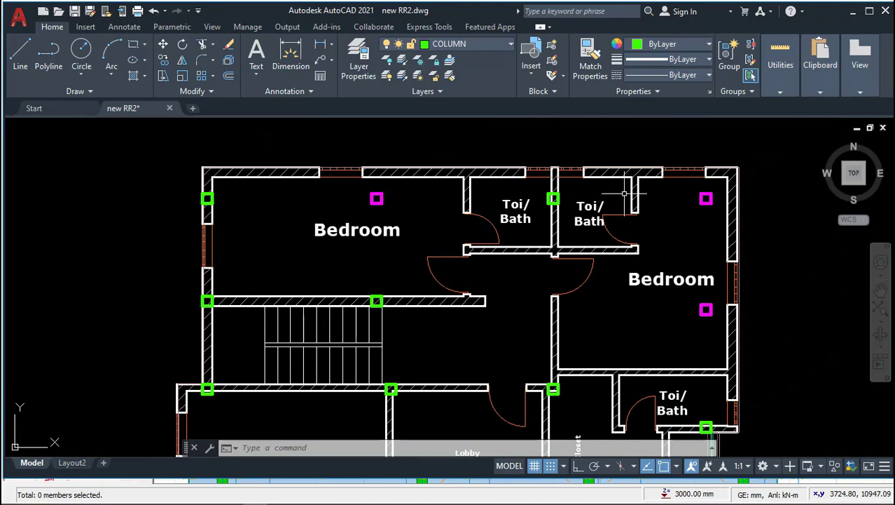
scroll(538, 188, "down", 2)
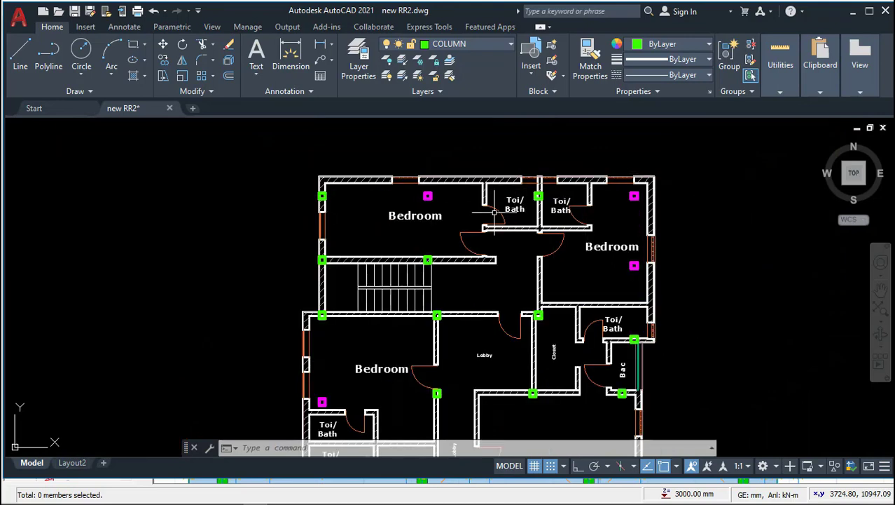
scroll(438, 197, "up", 2)
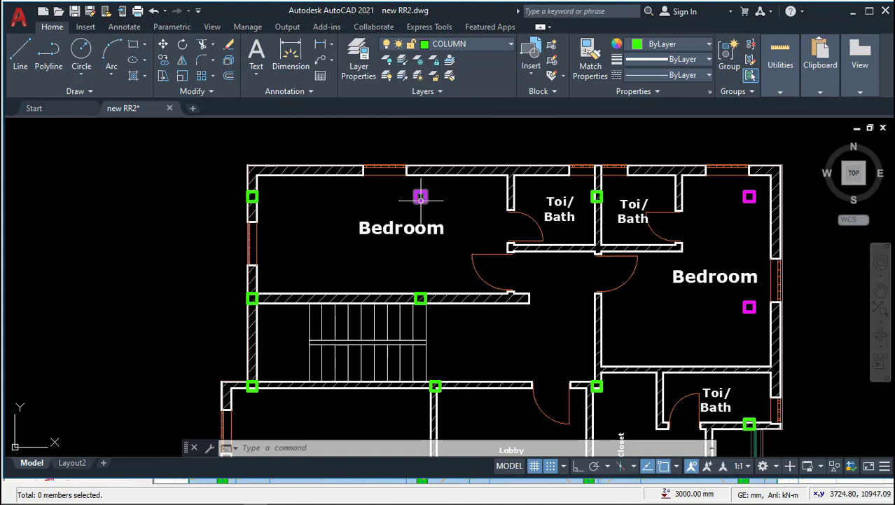
scroll(472, 183, "down", 2)
scroll(473, 182, "down", 2)
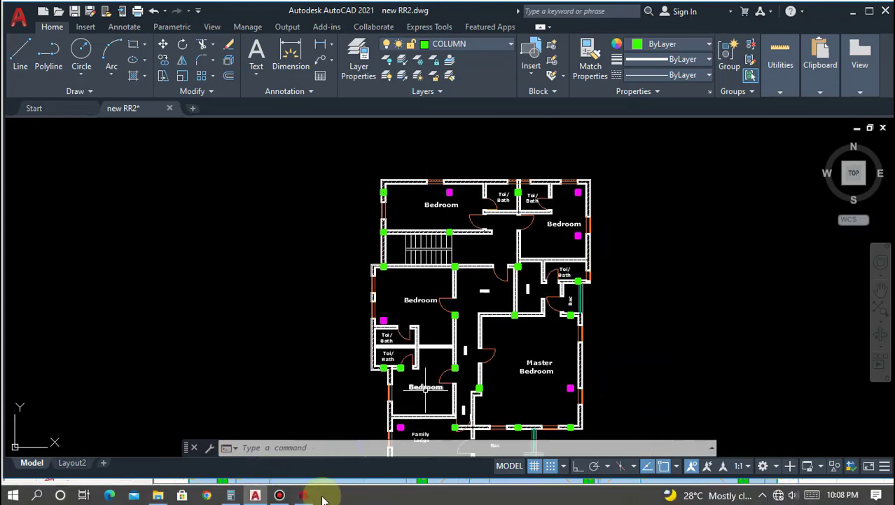
Switch back to ProtaStructure and inspect column 1C1 and its connecting beams at the X1/Y1 corner of Storey 1.
left_click(304, 495)
scroll(392, 76, "down", 2)
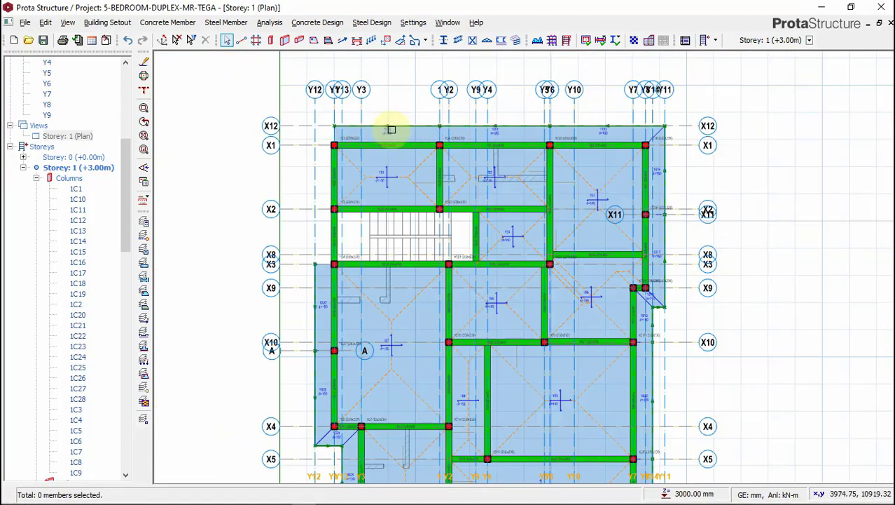
scroll(369, 119, "up", 2)
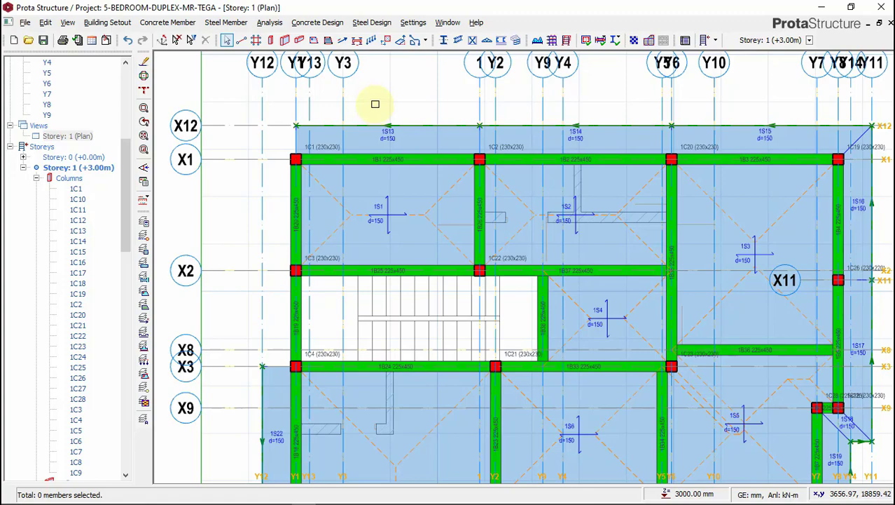
scroll(308, 147, "up", 4)
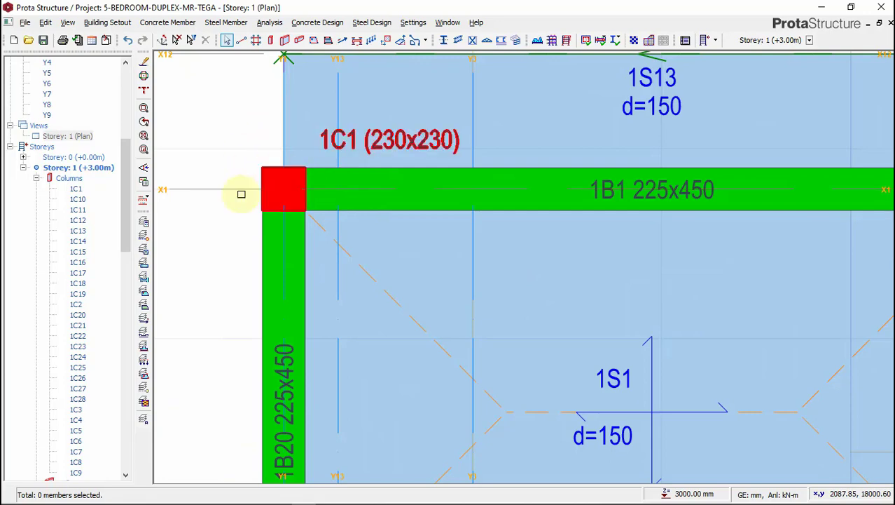
scroll(241, 195, "down", 3)
mouse_move(256, 187)
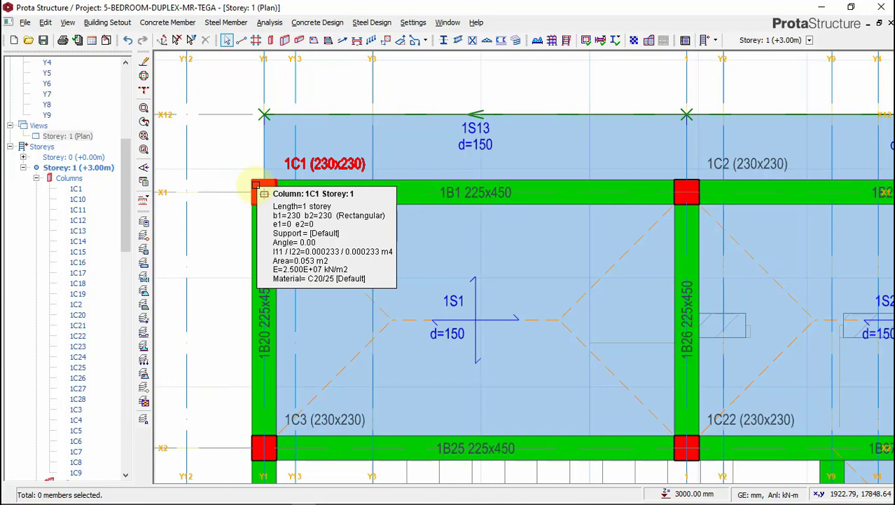
scroll(262, 168, "up", 2)
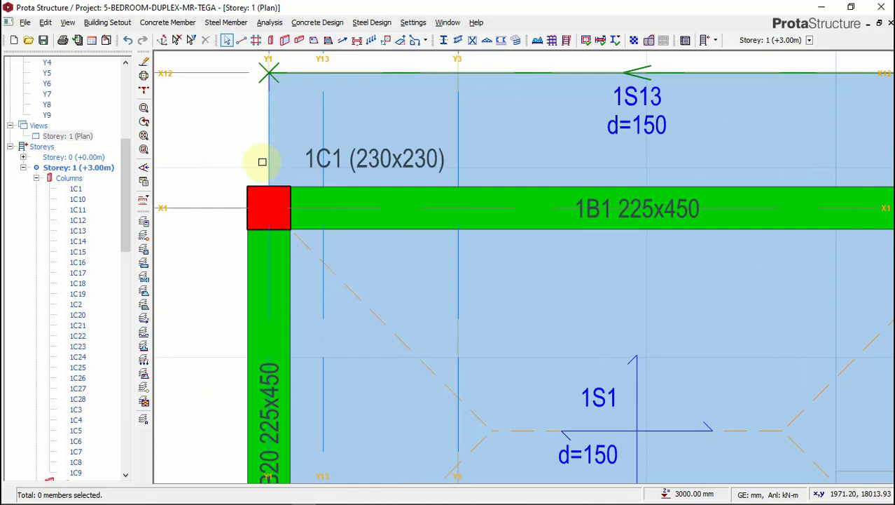
scroll(360, 197, "down", 1)
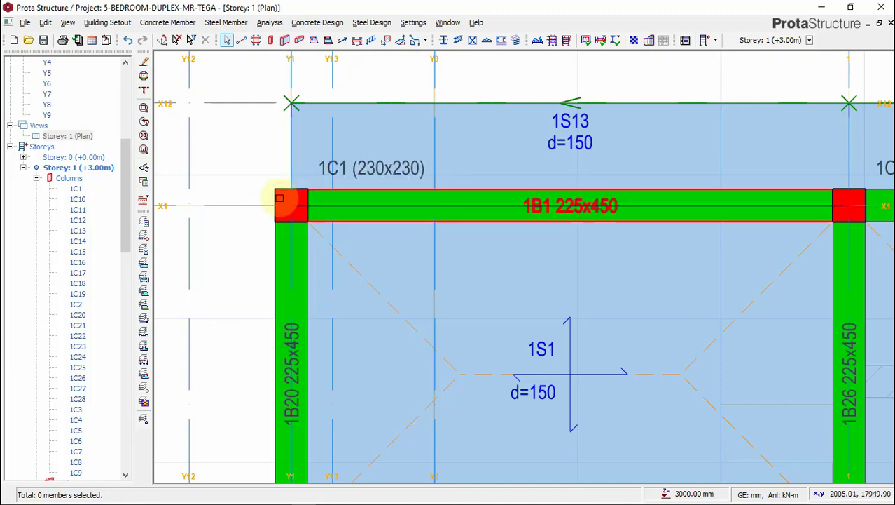
Examine the columns and beams along axis X1 from corner column 1C19 back to slab 1S1.
scroll(293, 194, "down", 4)
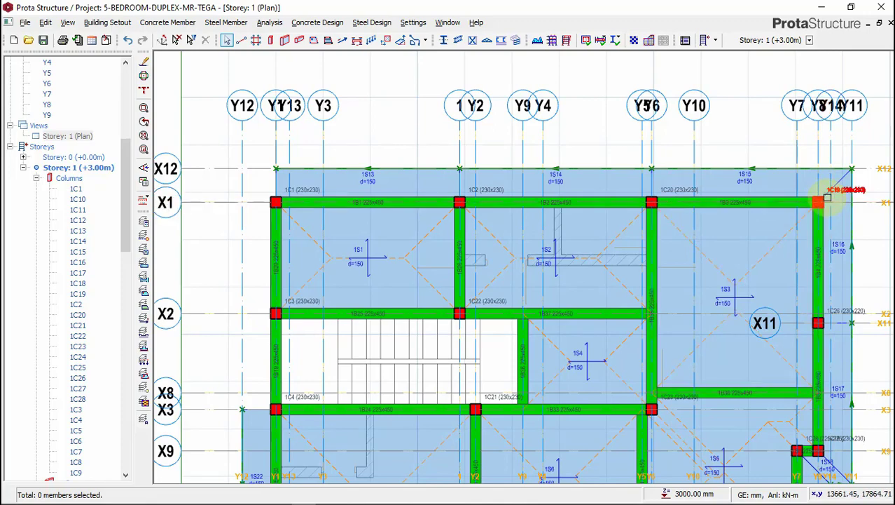
scroll(818, 208, "up", 2)
middle_click_drag(847, 148, 697, 244)
scroll(697, 244, "up", 2)
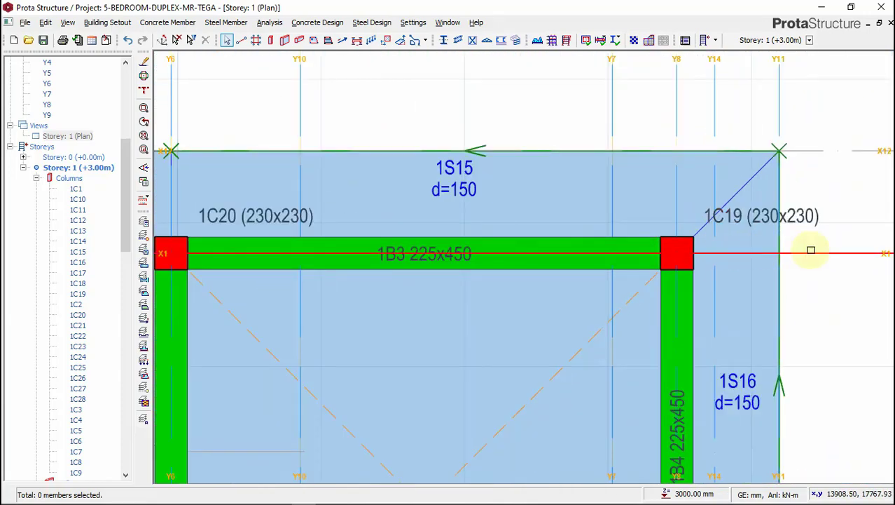
scroll(801, 240, "down", 3)
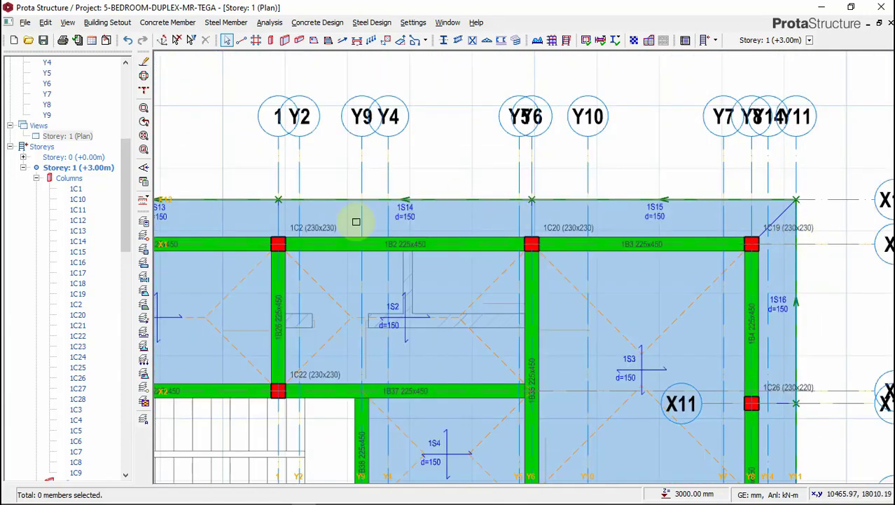
scroll(354, 222, "up", 2)
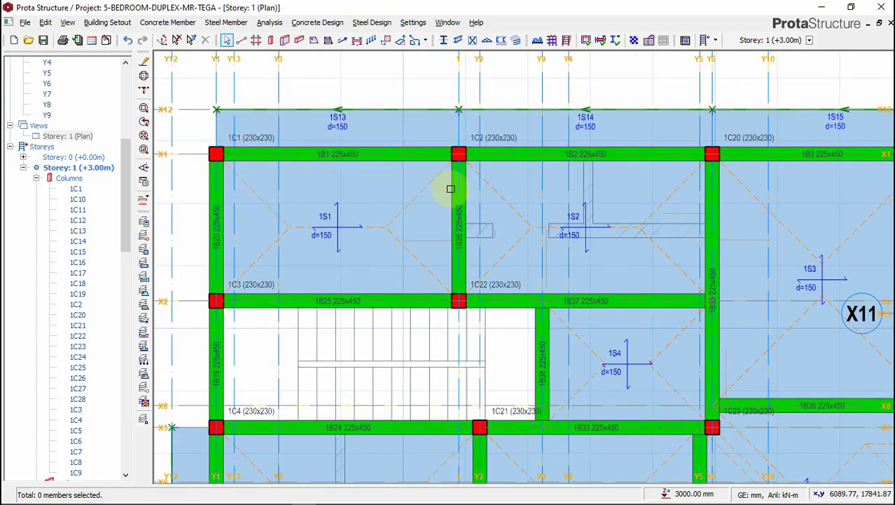
scroll(213, 152, "up", 1)
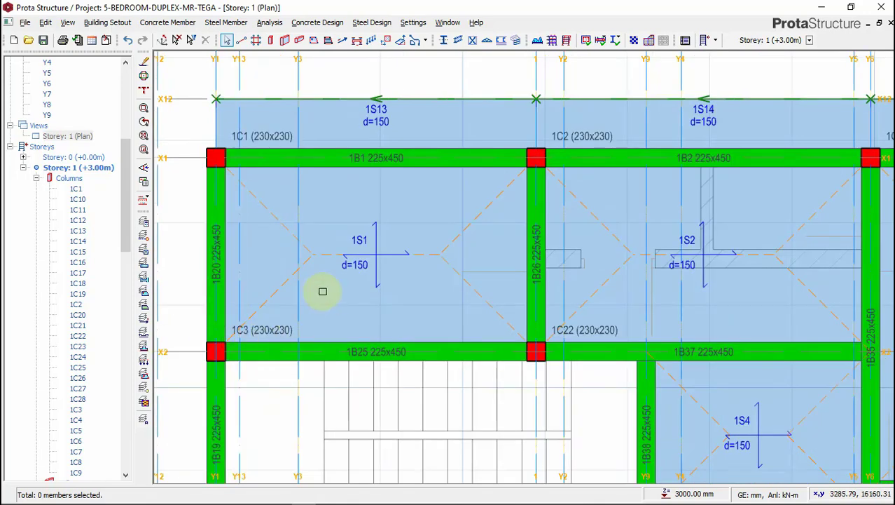
scroll(378, 247, "down", 1)
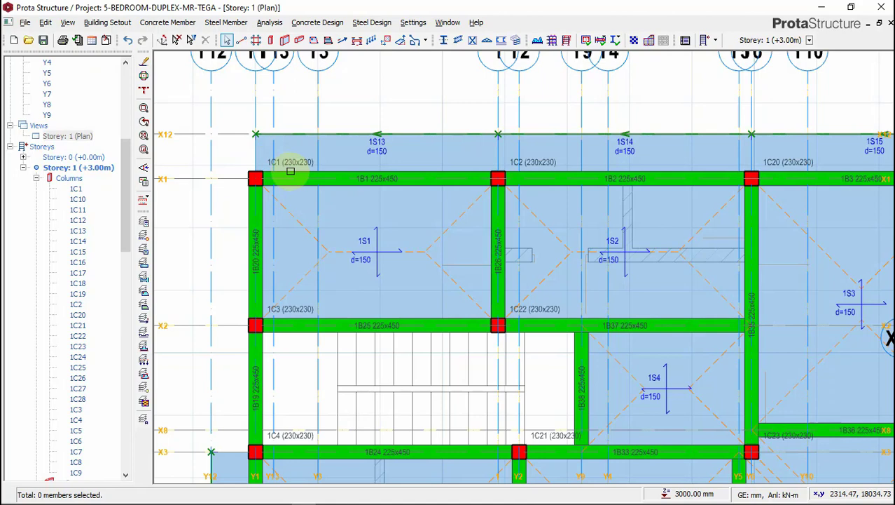
Assign a hinge at the left end (i) of beam 1B1, applied to the selected beam only, and check it at column 1C1.
left_click(352, 185)
right_click(352, 184)
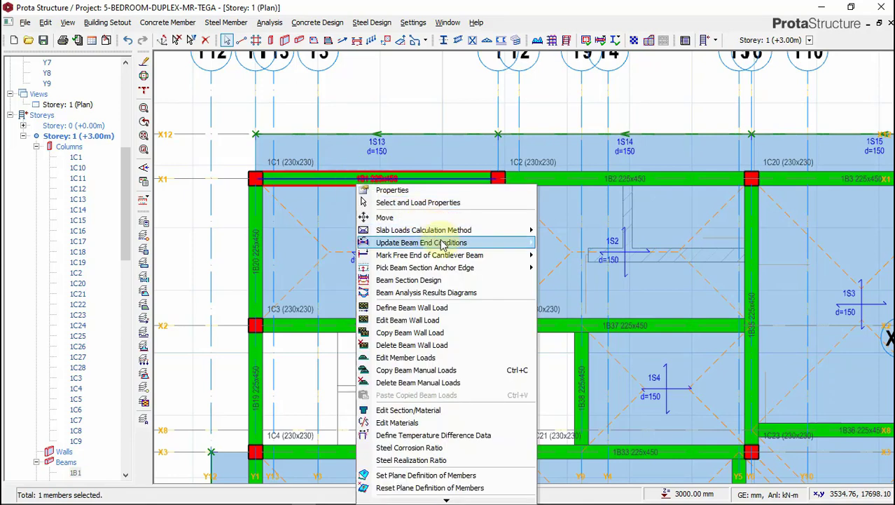
mouse_move(443, 246)
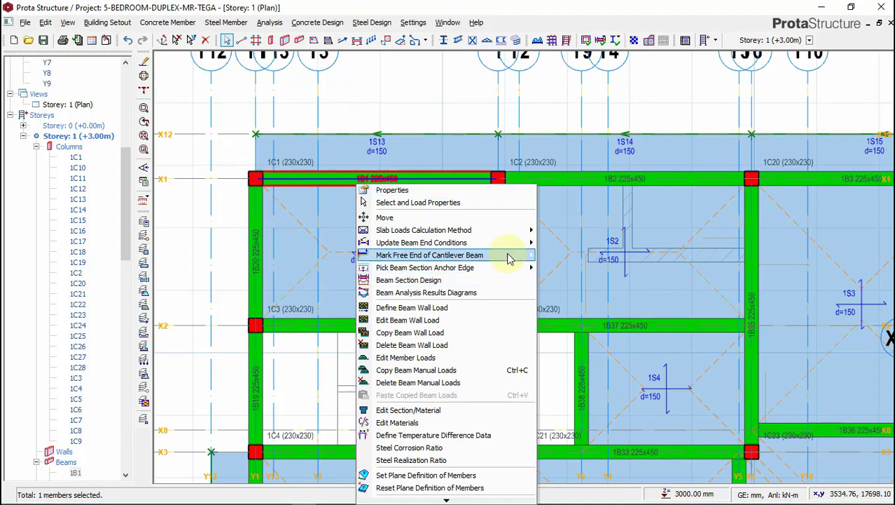
mouse_move(524, 243)
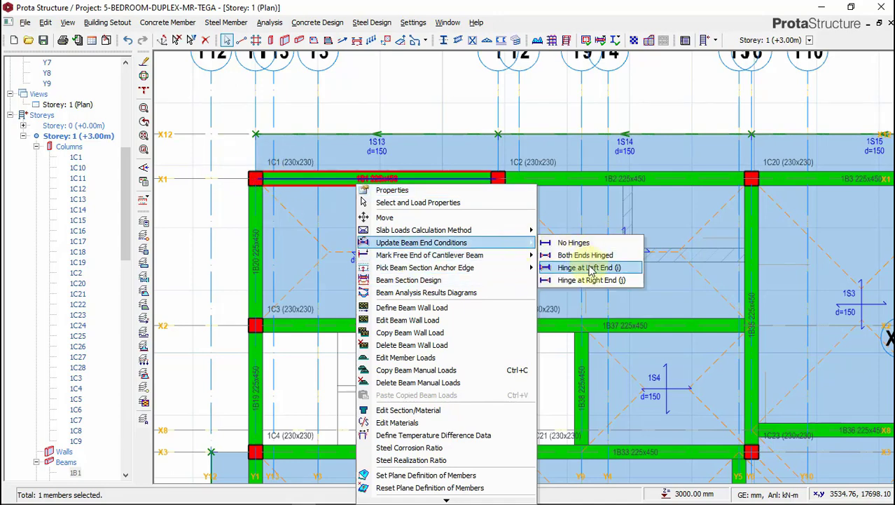
left_click(591, 269)
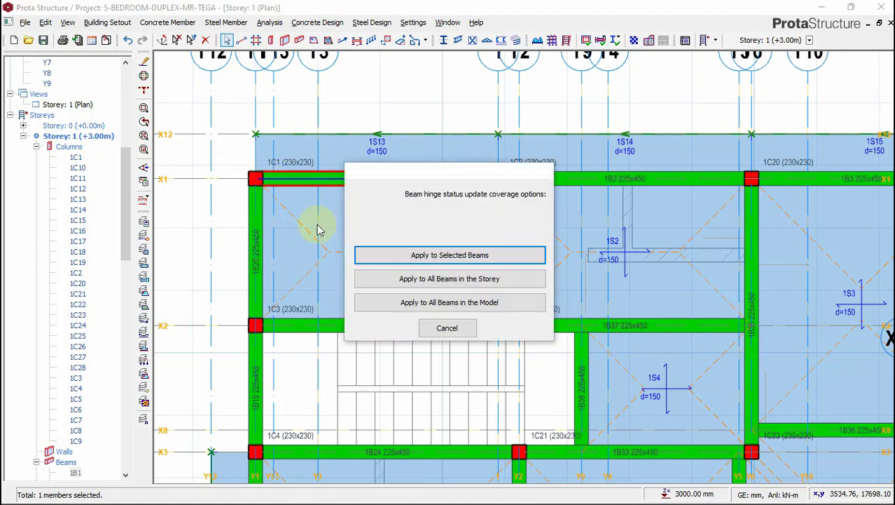
left_click(445, 257)
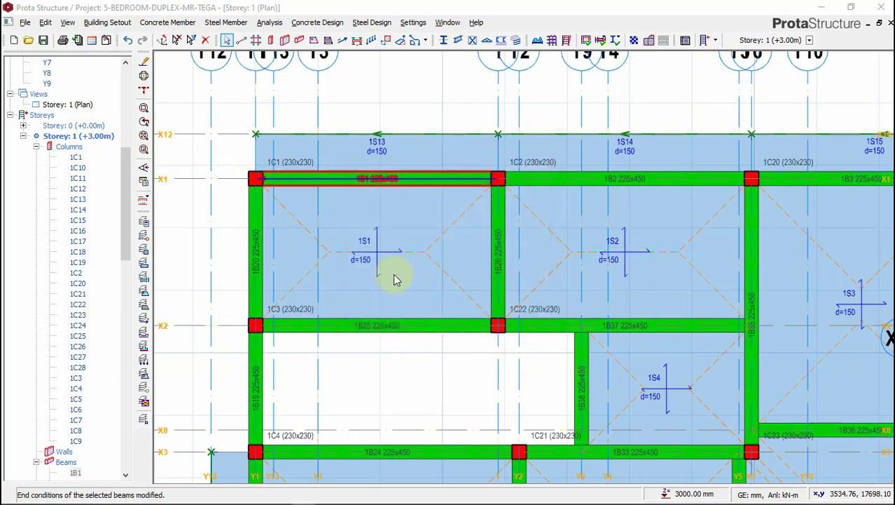
scroll(236, 160, "up", 2)
scroll(270, 191, "up", 2)
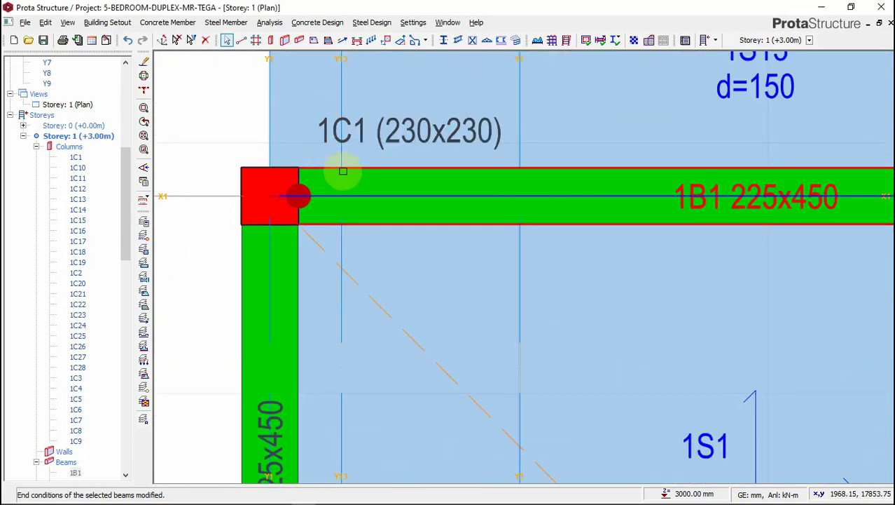
scroll(180, 195, "down", 2)
scroll(231, 201, "down", 1)
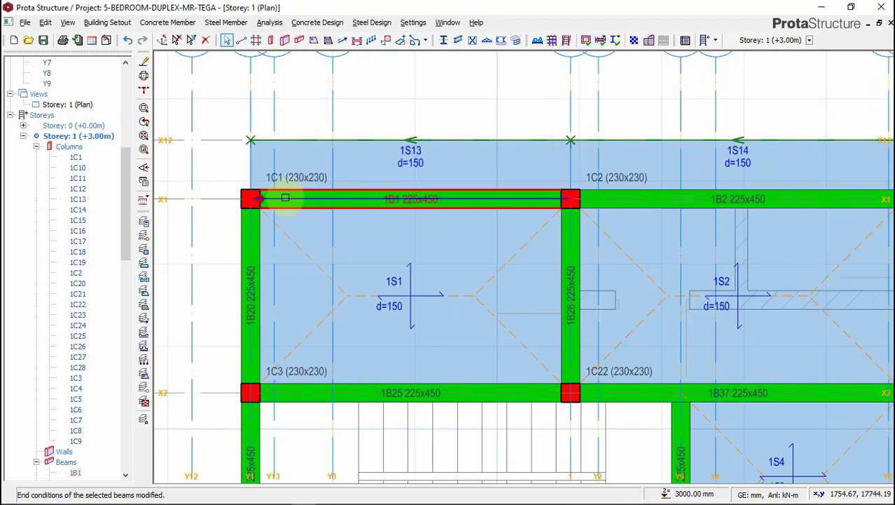
scroll(284, 195, "down", 2)
scroll(263, 196, "up", 3)
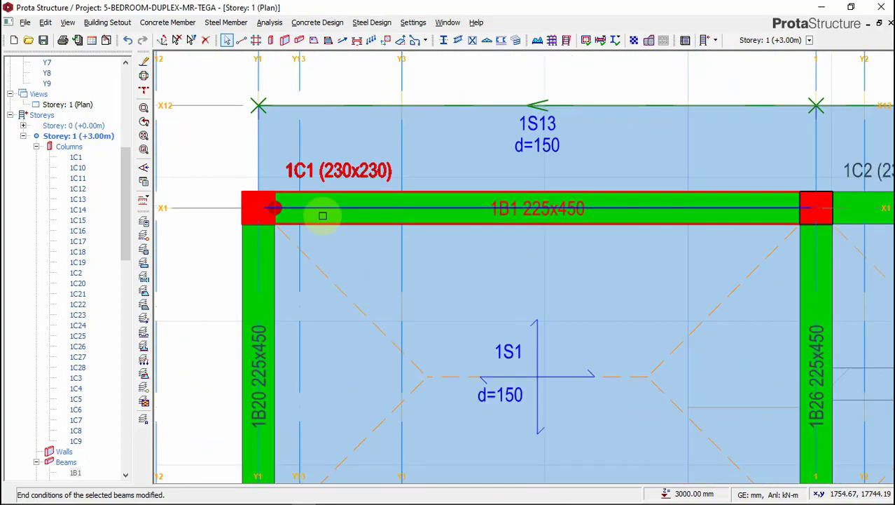
Clear the selection of beam 1B1 and select beam 1B20 on axis Y1 between columns 1C1 and 1C3.
scroll(274, 204, "up", 2)
scroll(287, 189, "up", 1)
scroll(304, 181, "down", 2)
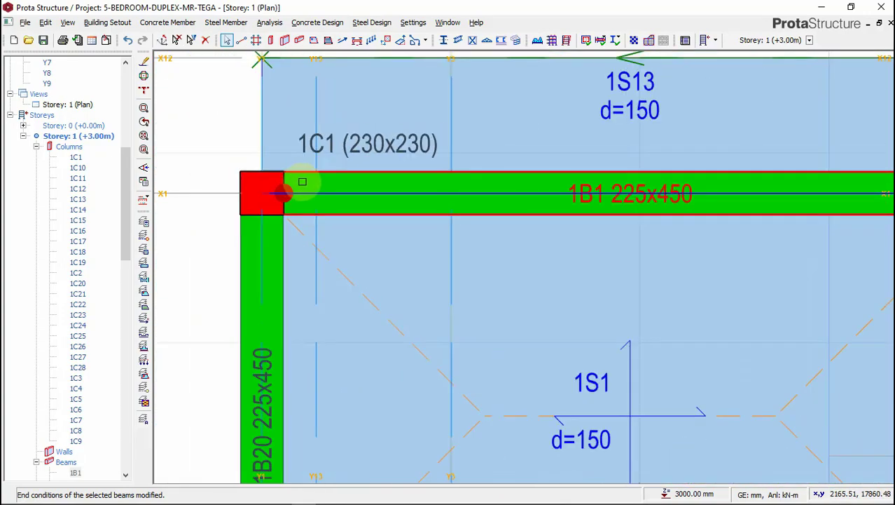
left_click(283, 245)
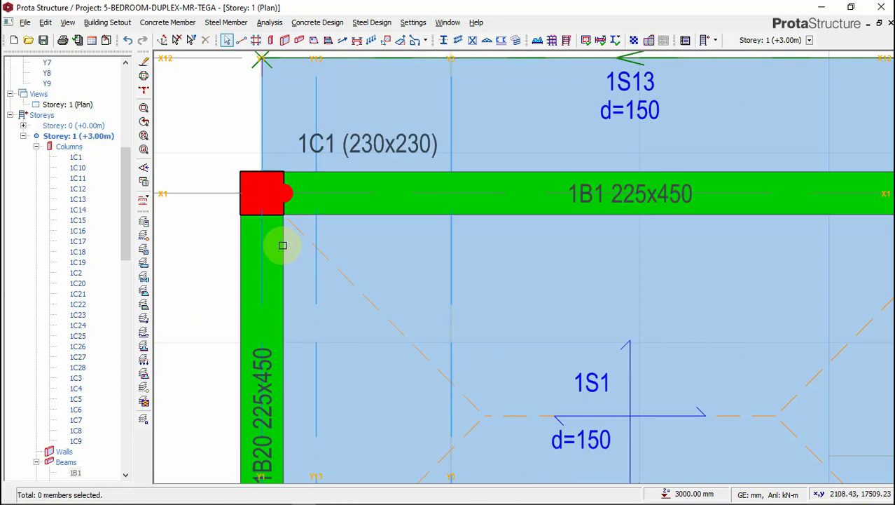
left_click(240, 242)
scroll(242, 238, "down", 1)
scroll(322, 172, "down", 3)
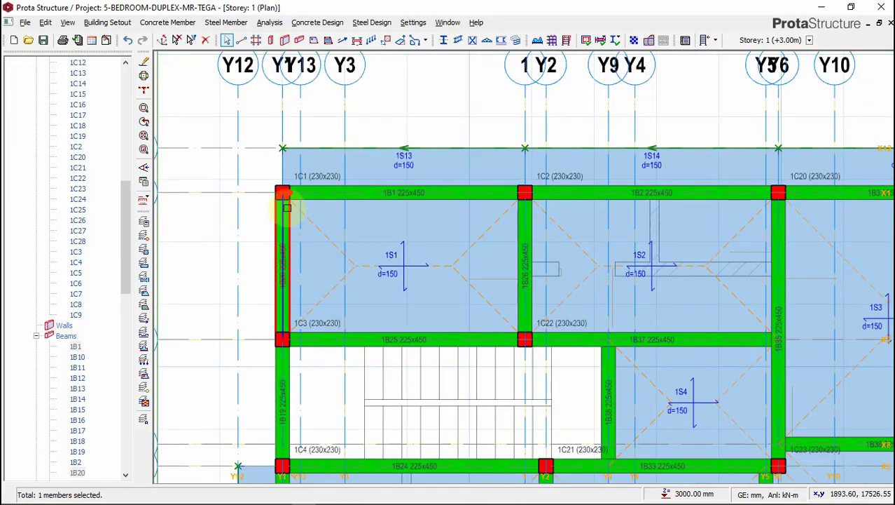
scroll(275, 189, "up", 4)
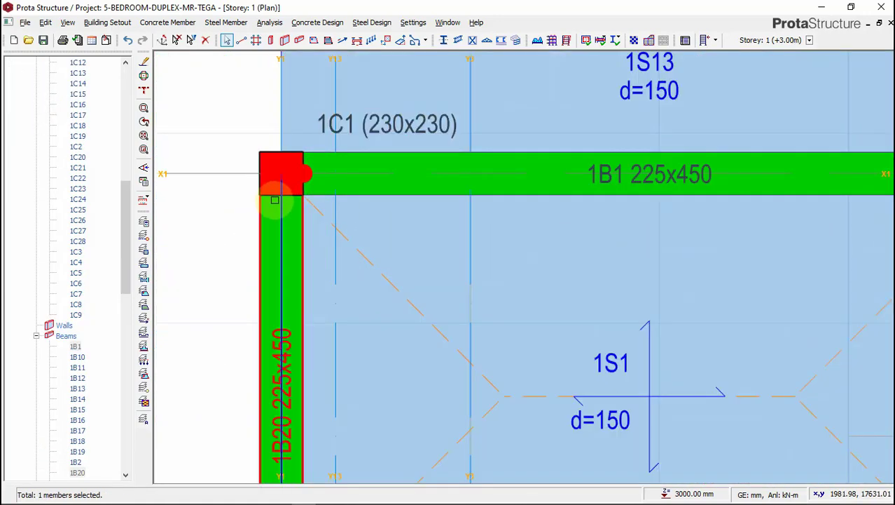
right_click(245, 116)
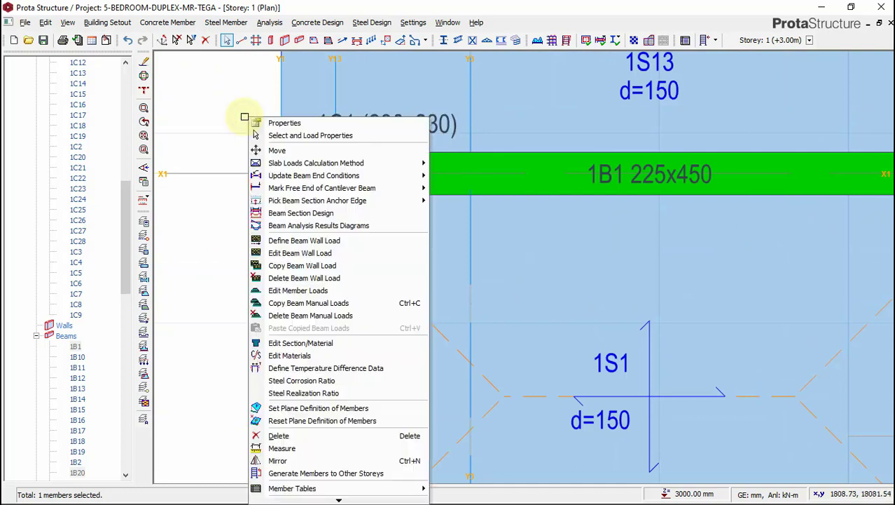
mouse_move(394, 178)
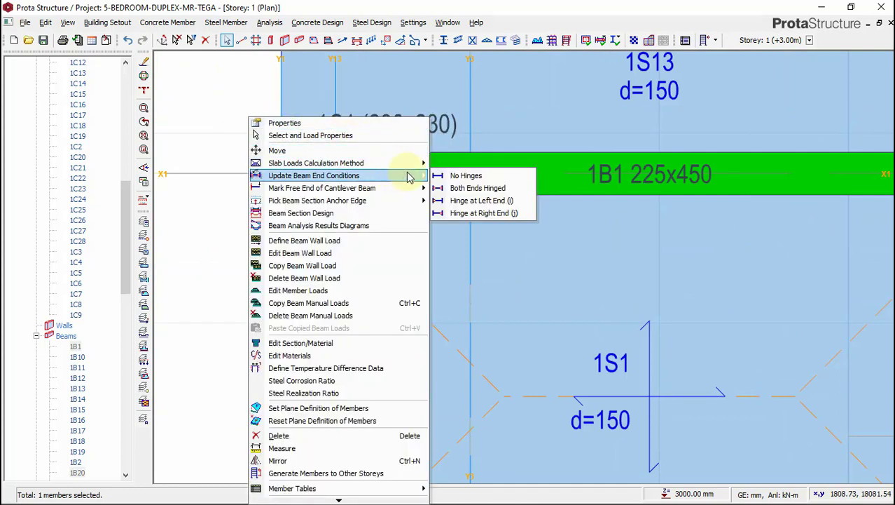
left_click(482, 201)
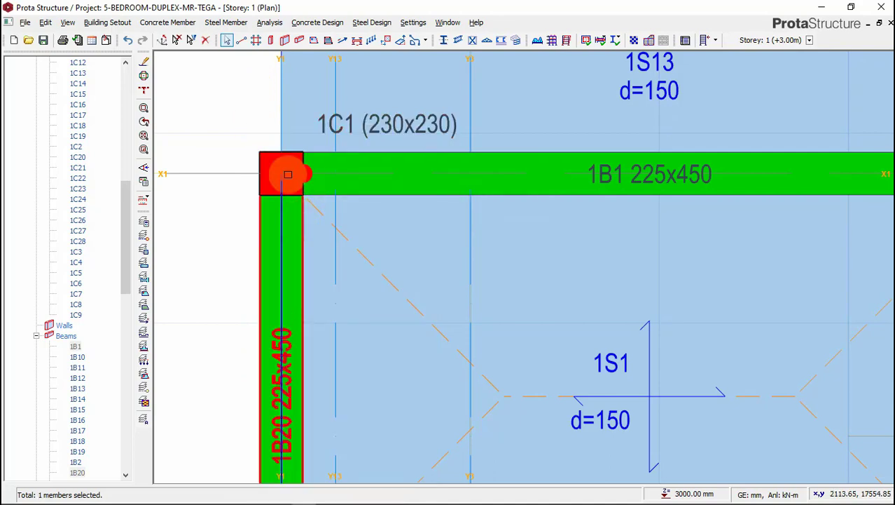
Assign a hinge at the right end (j) of beam 1B20, applied to the selected beam only, and check it at column 1C1.
right_click(248, 125)
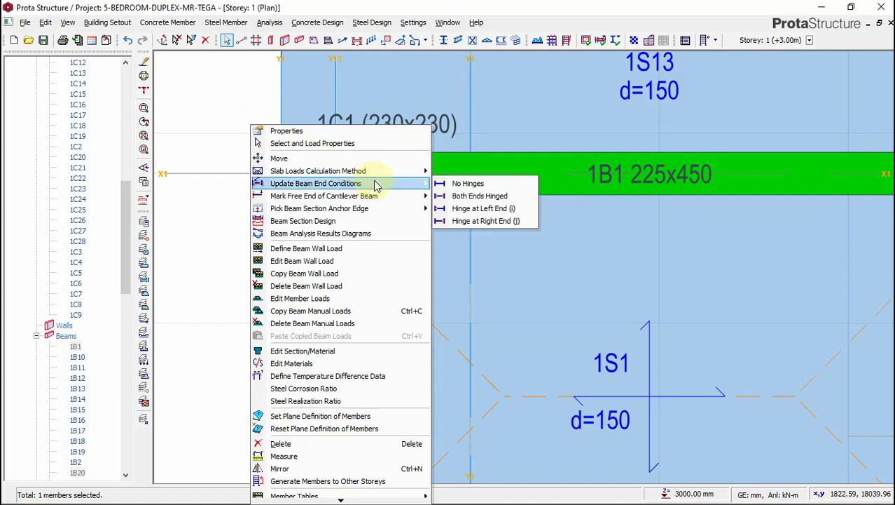
left_click(515, 222)
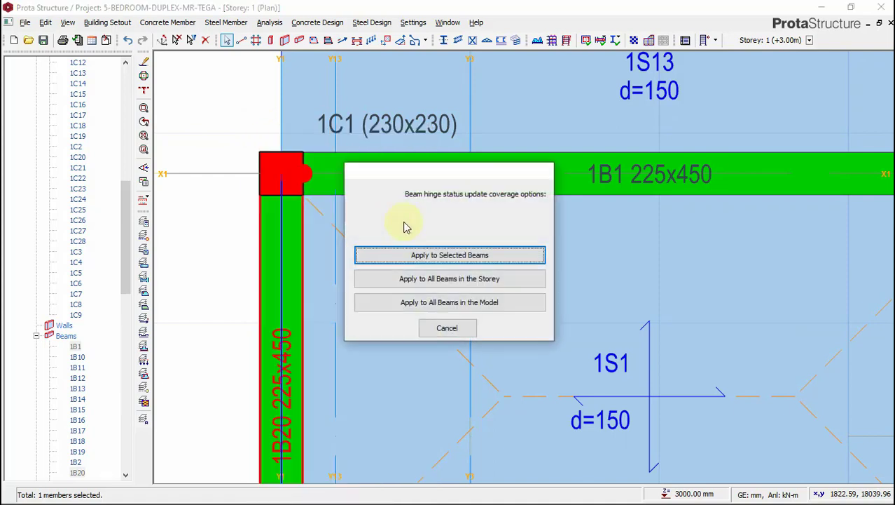
left_click(444, 255)
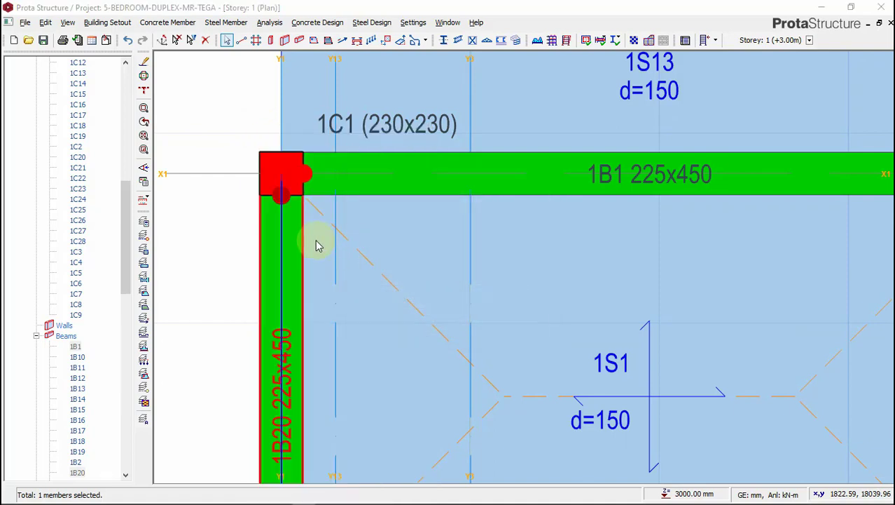
scroll(276, 192, "up", 3)
scroll(285, 194, "up", 2)
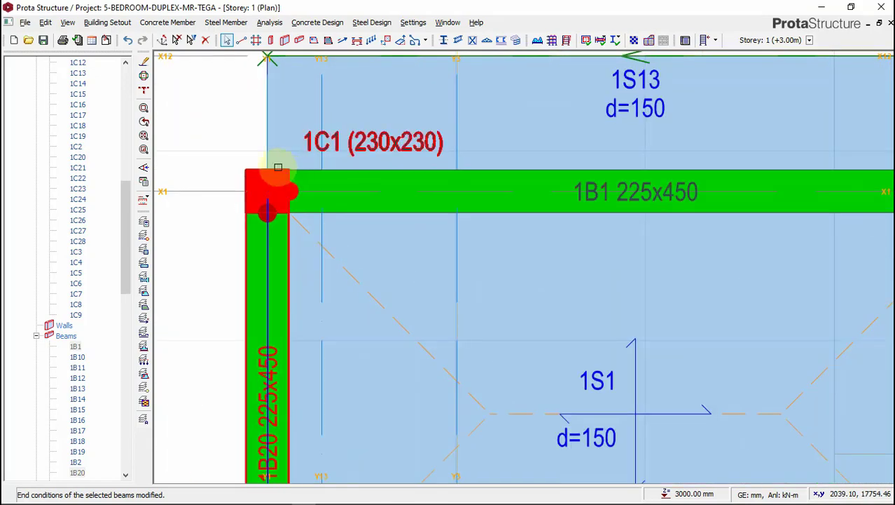
left_click(291, 179)
left_click(291, 178)
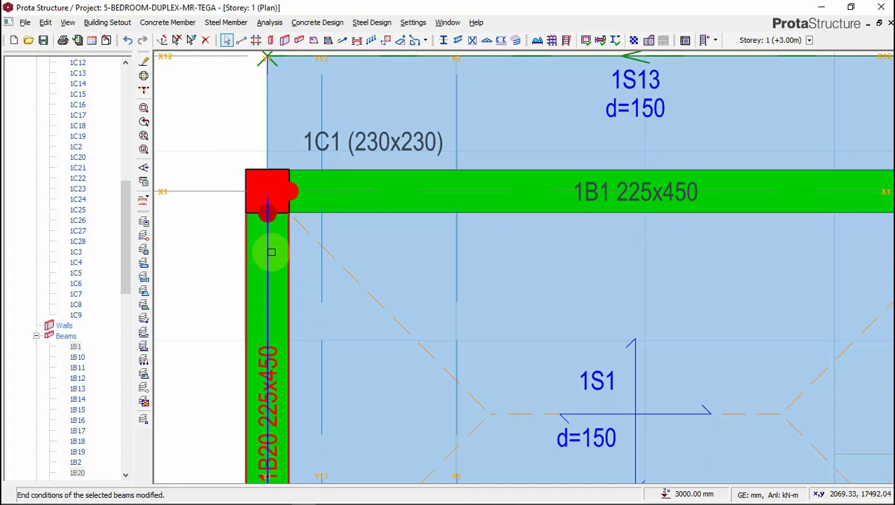
Hinge both ends of beam 1B26 between columns 1C2 and 1C22, applied to the selected beam only.
scroll(287, 180, "down", 3)
scroll(321, 159, "down", 2)
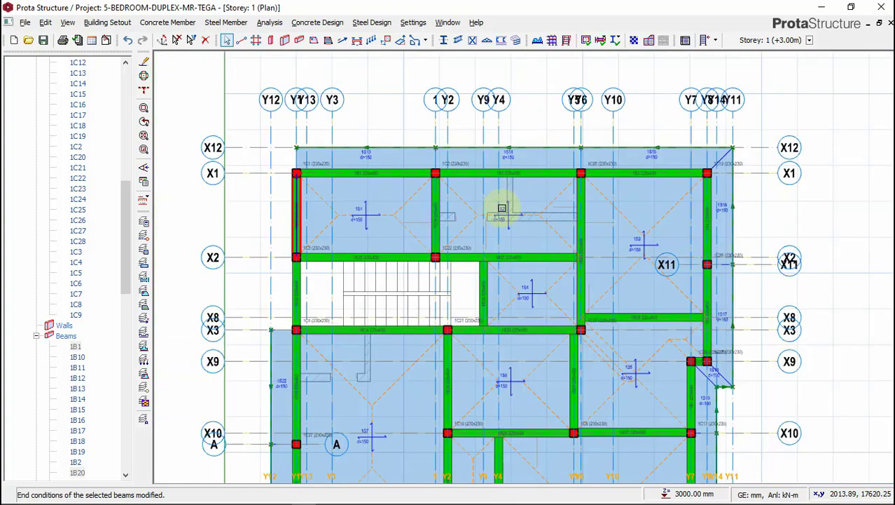
scroll(447, 190, "up", 2)
scroll(388, 242, "up", 1)
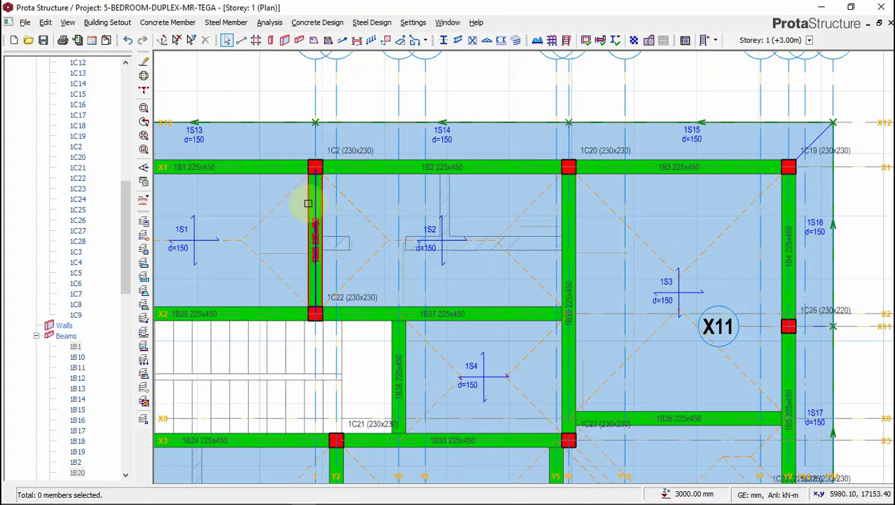
mouse_move(308, 203)
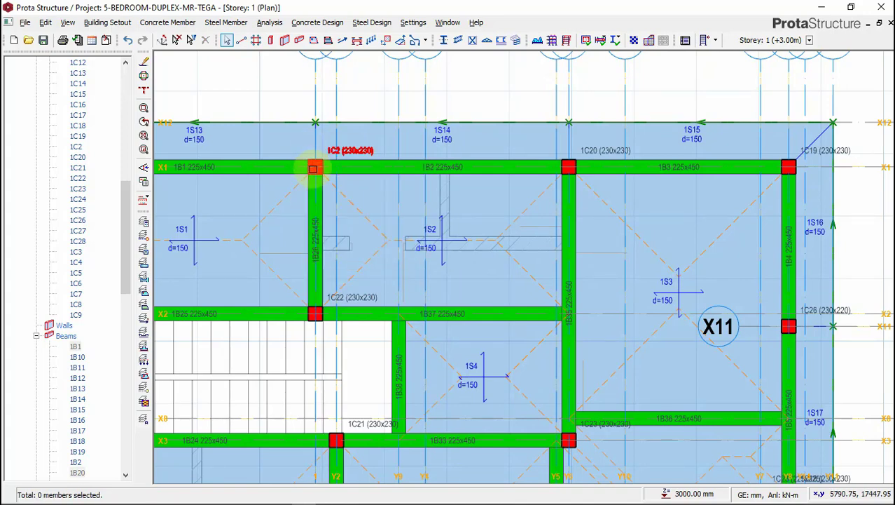
mouse_move(319, 147)
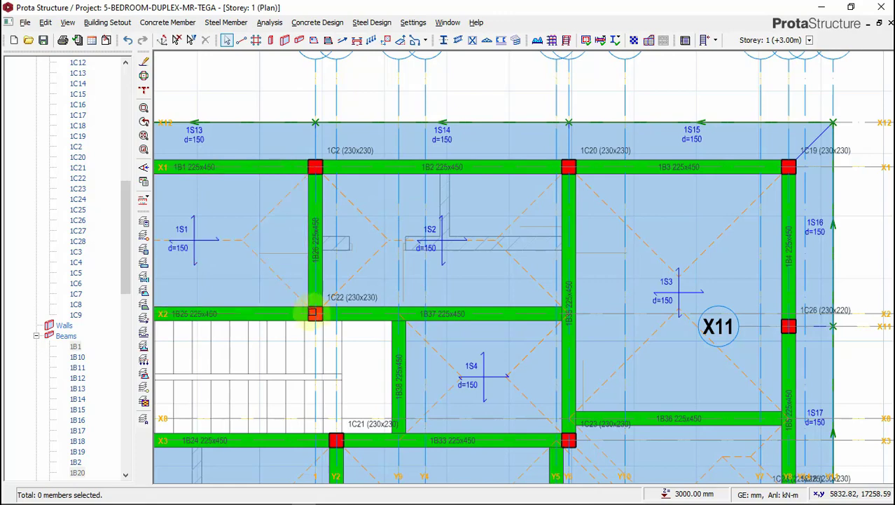
scroll(315, 313, "up", 2)
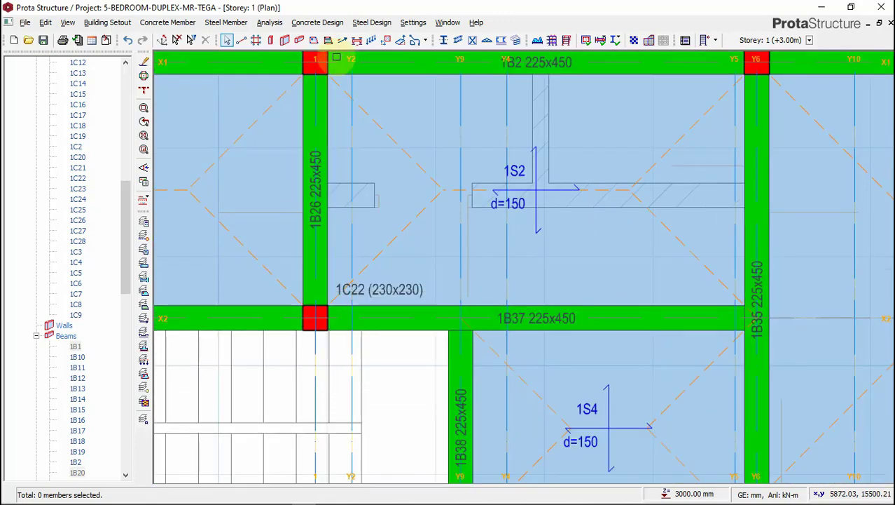
left_click(326, 151)
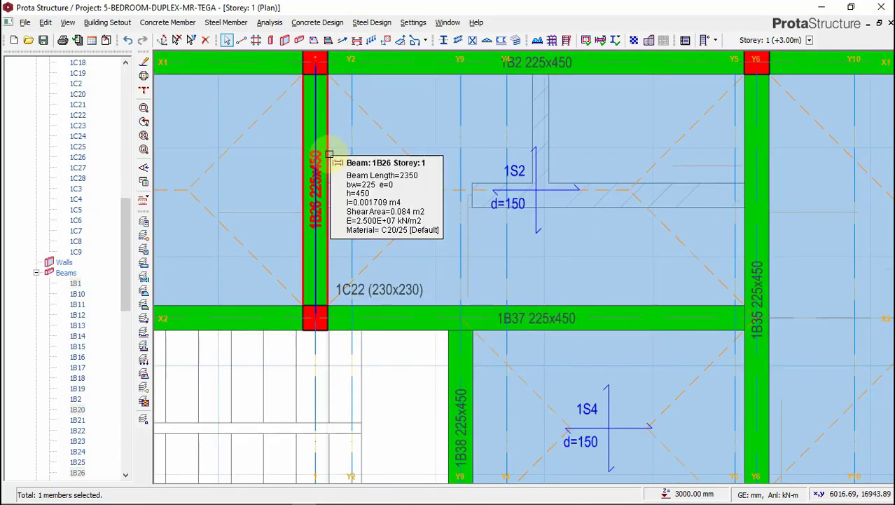
right_click(330, 152)
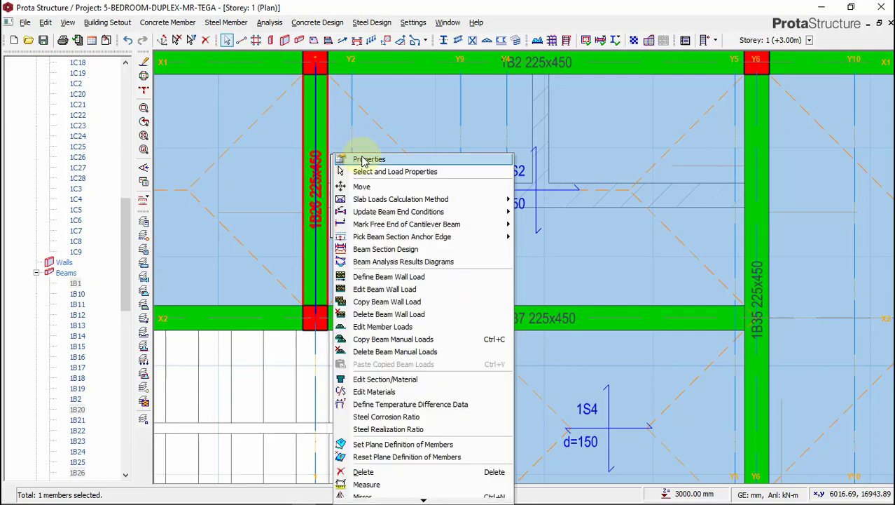
mouse_move(438, 212)
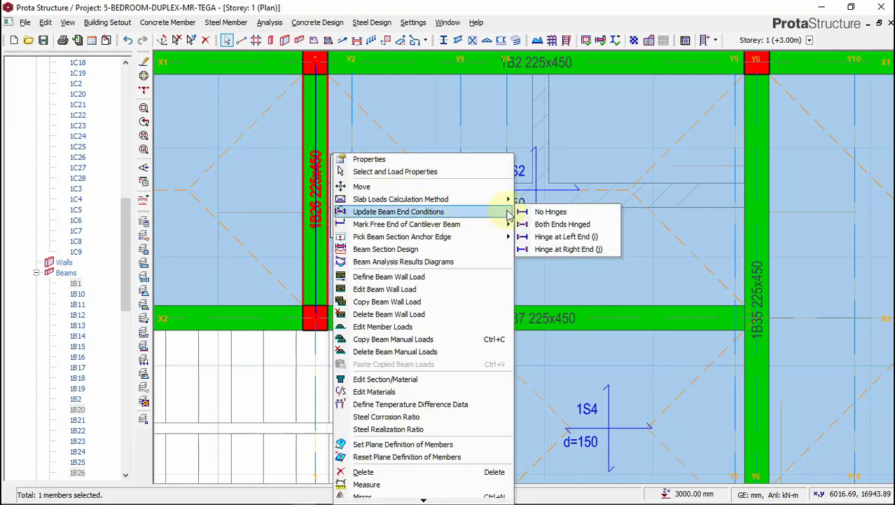
left_click(550, 224)
left_click(449, 255)
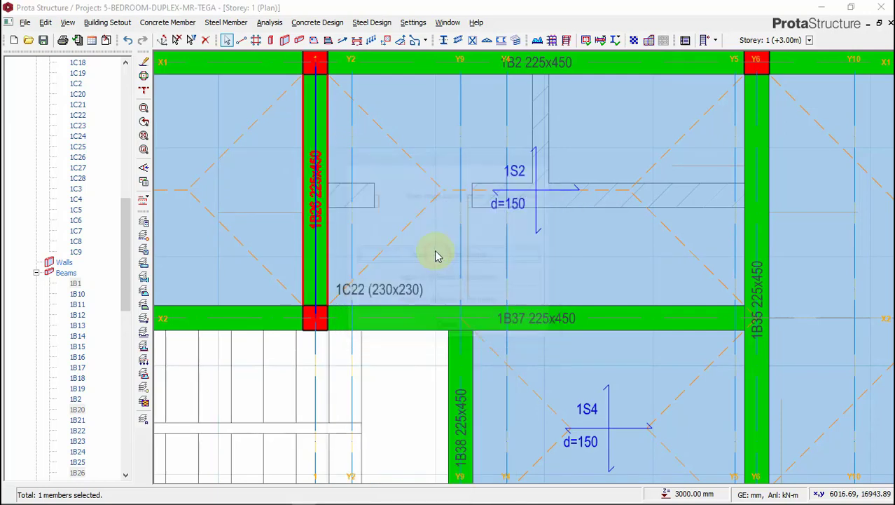
scroll(315, 87, "up", 1)
scroll(374, 203, "down", 3)
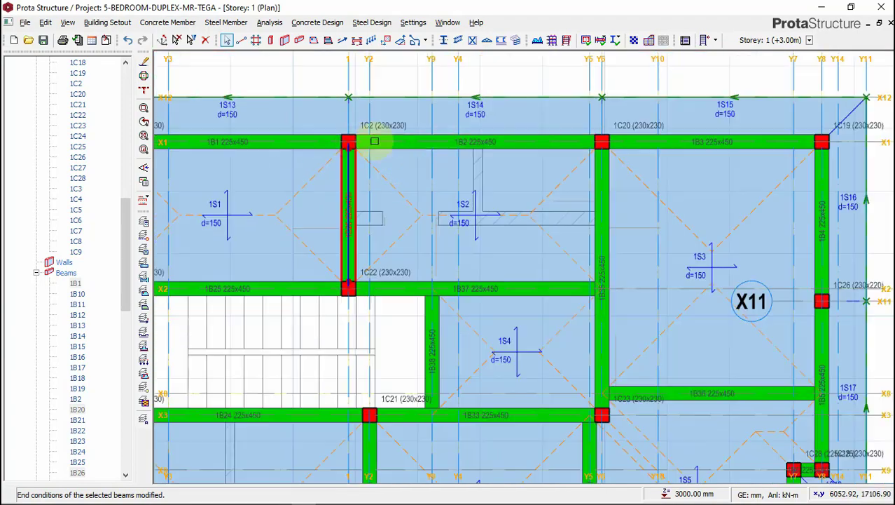
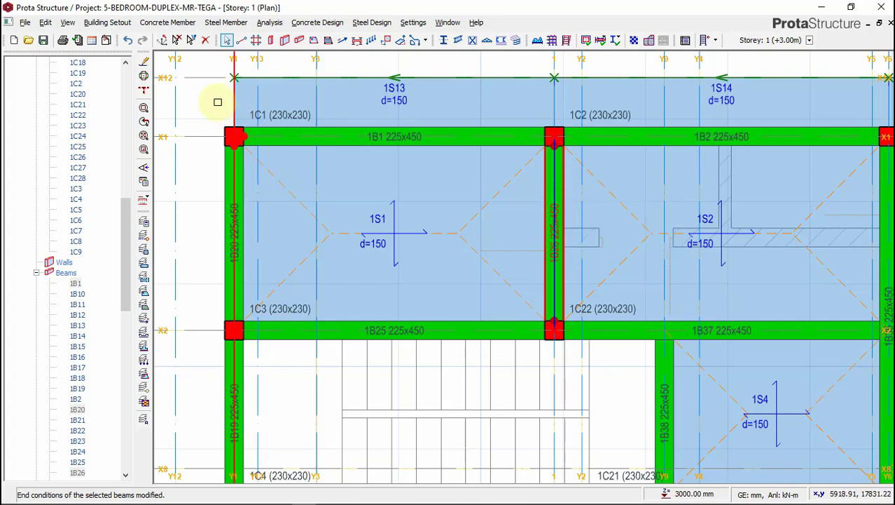
Assign a hinge at the left end (i) of beam 1B25, where it meets column 1C3, applied to the selected beam only.
scroll(226, 135, "up", 2)
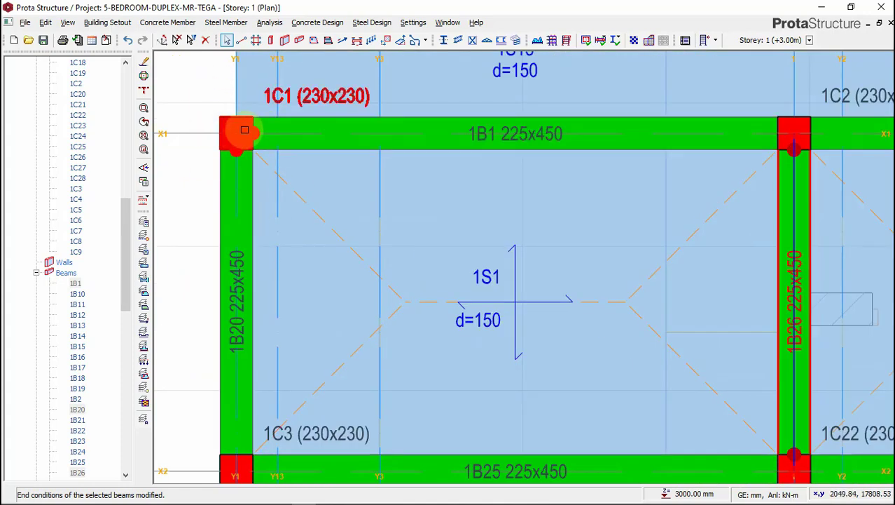
scroll(273, 119, "down", 1)
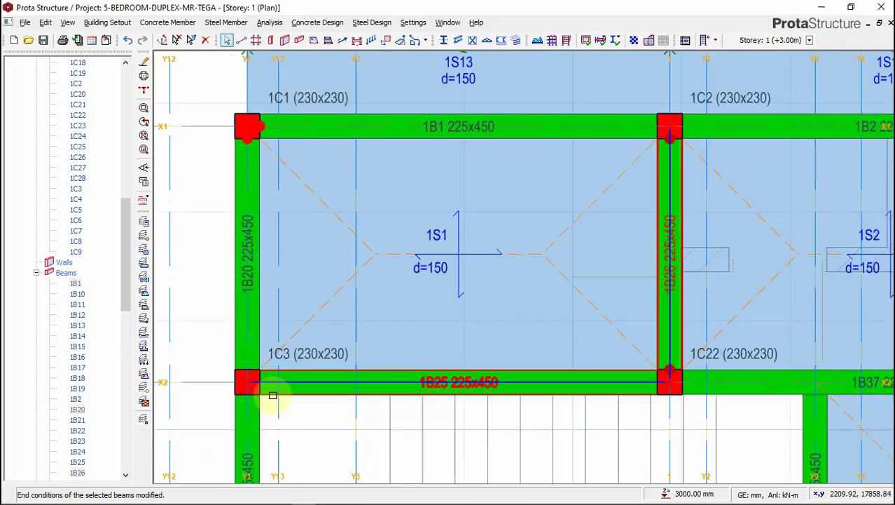
scroll(272, 395, "up", 1)
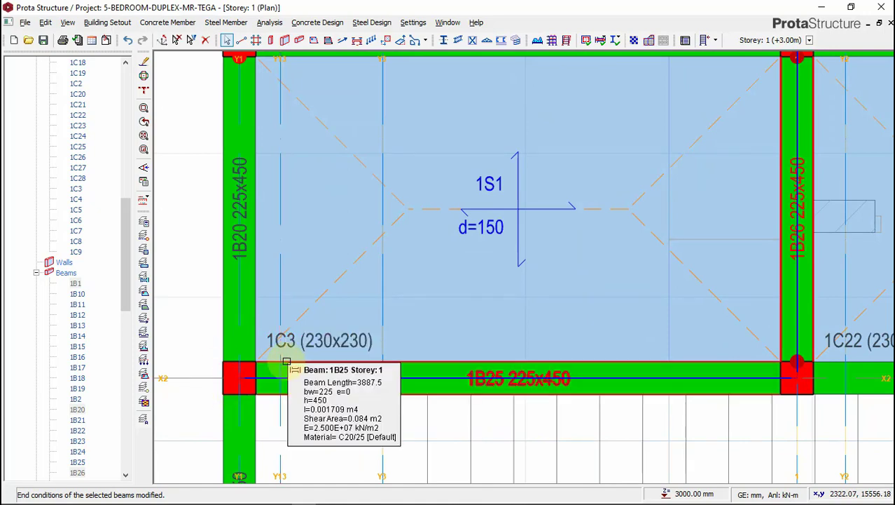
mouse_move(242, 360)
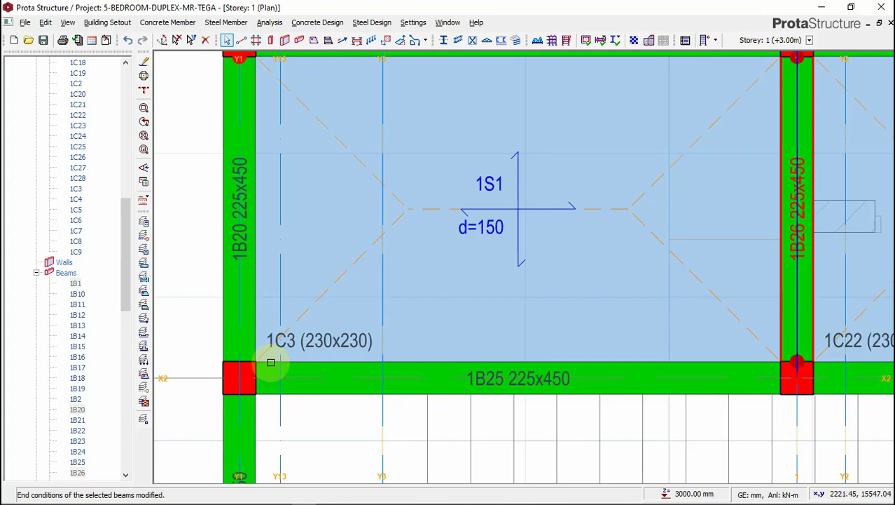
scroll(301, 359, "down", 1)
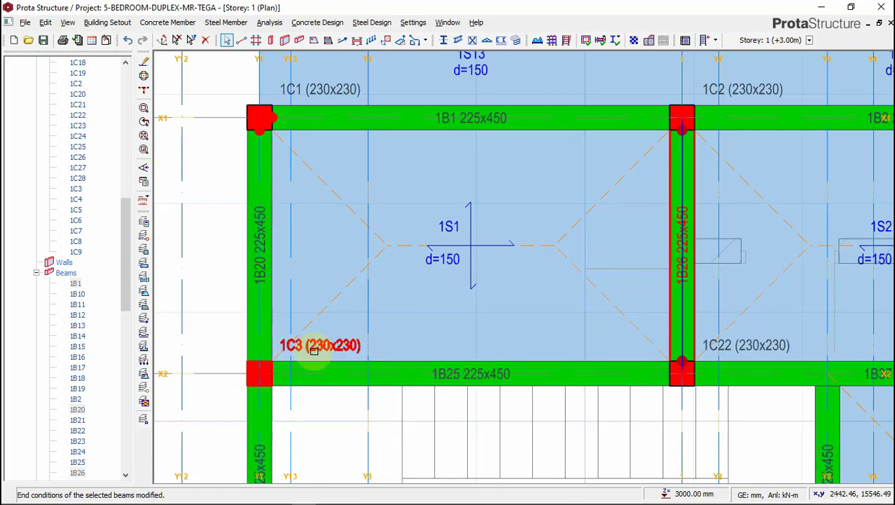
left_click(317, 352)
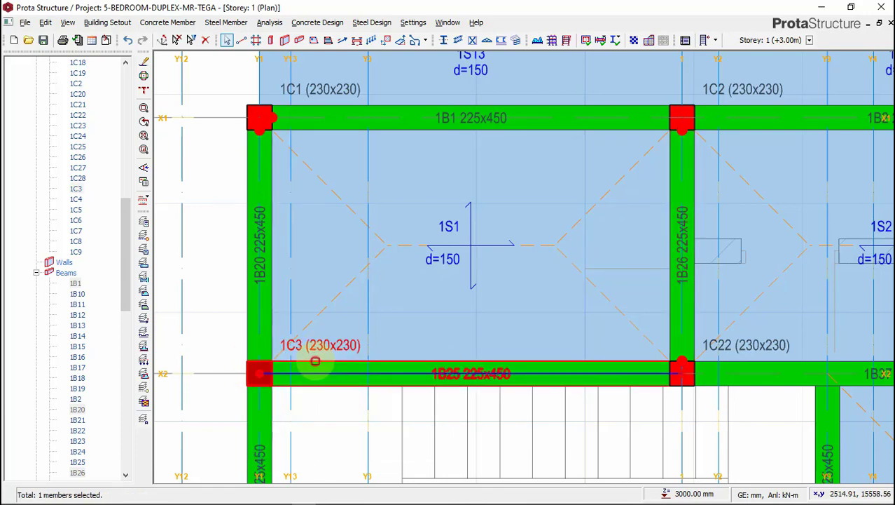
right_click(314, 363)
mouse_move(450, 61)
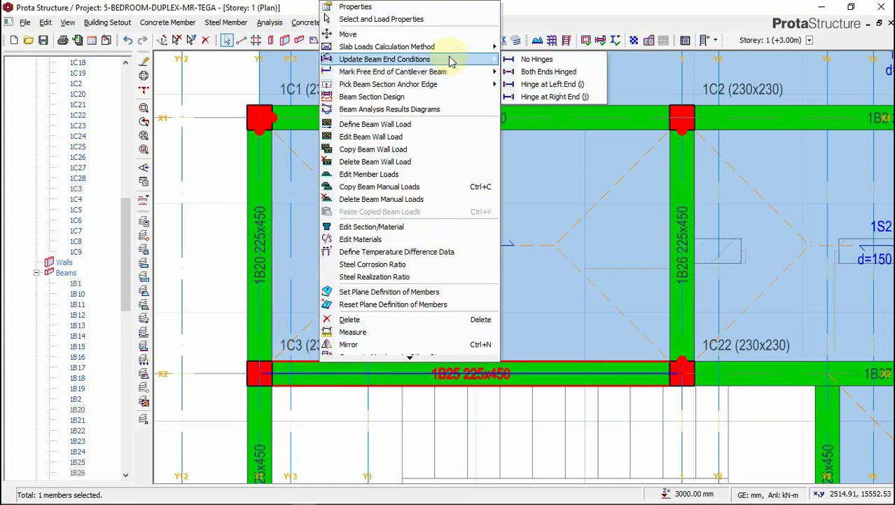
left_click(576, 85)
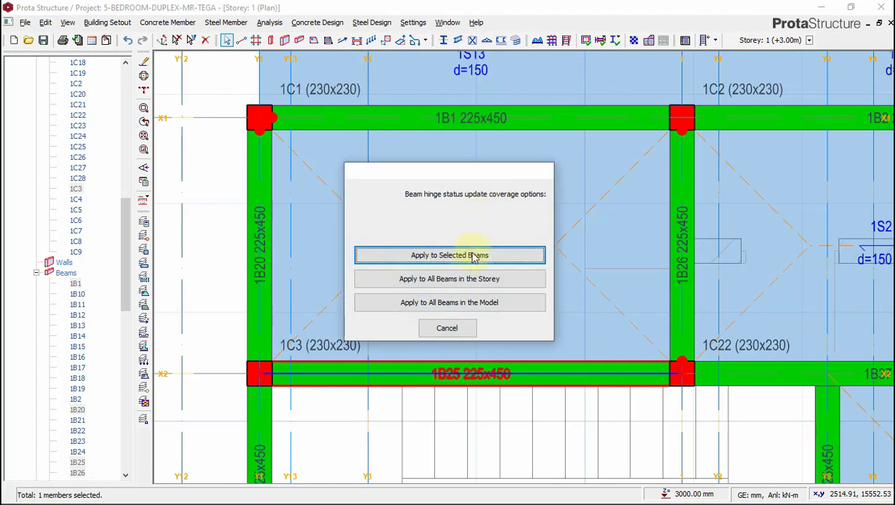
left_click(476, 256)
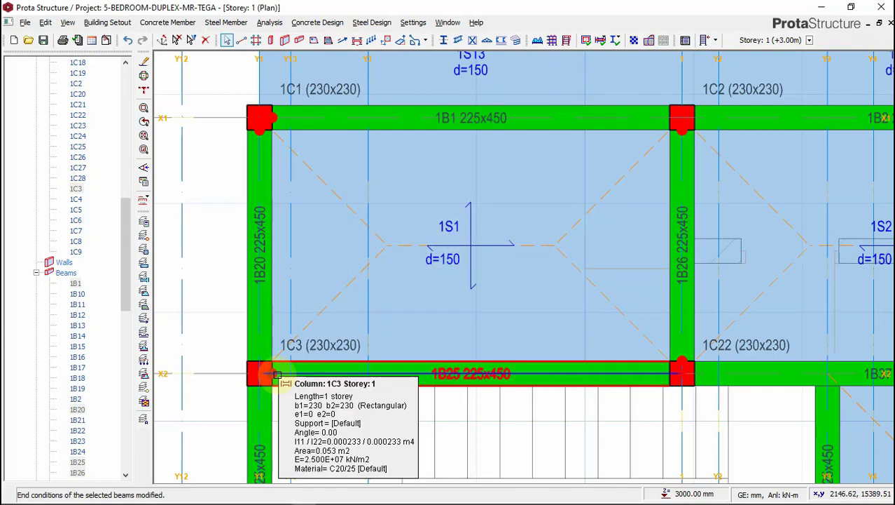
Inspect the beam ends around slab 1S1 at columns 1C3, 1C1 and 1C2.
scroll(285, 250, "down", 1)
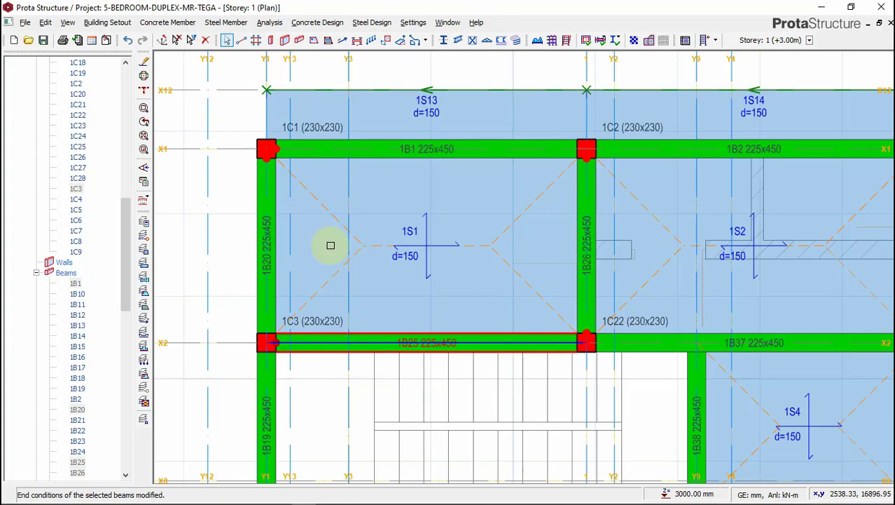
scroll(320, 140, "down", 1)
scroll(320, 180, "up", 3)
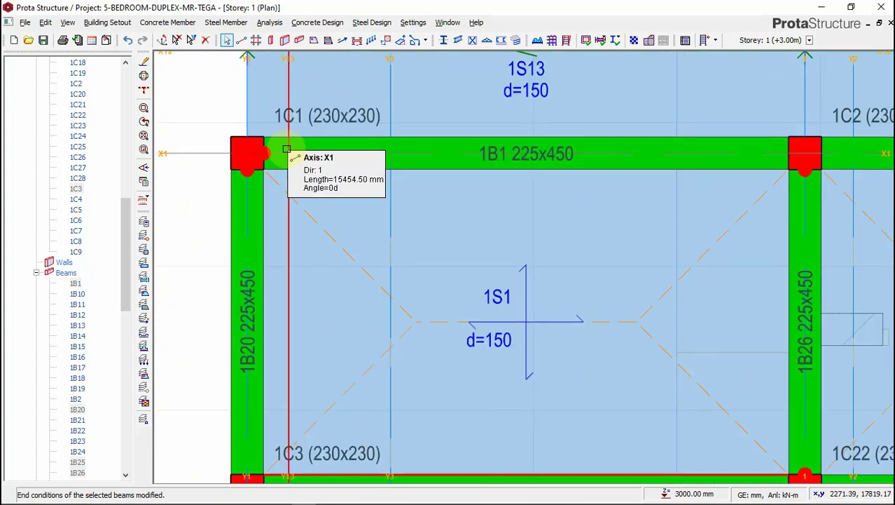
scroll(286, 149, "down", 3)
scroll(434, 152, "up", 2)
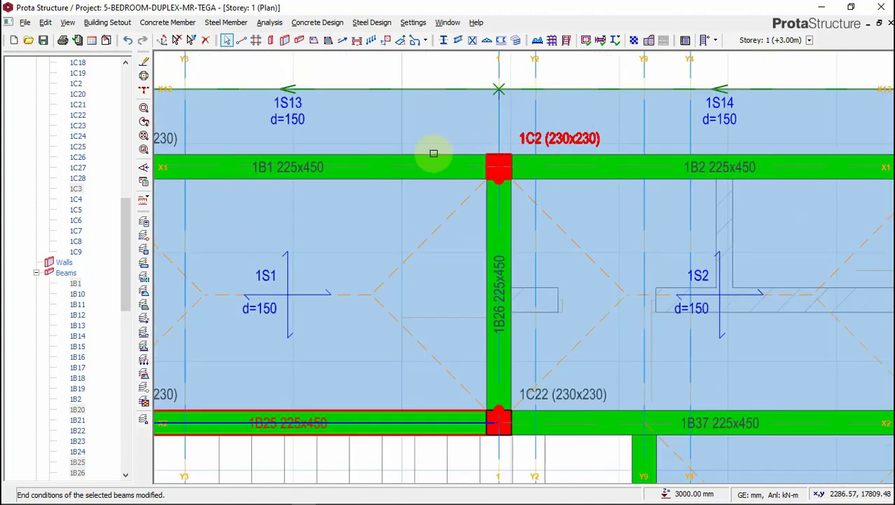
Clear the beam selection and review the hinged beam ends across the Storey 1 plan.
scroll(436, 153, "down", 4)
left_click(723, 119)
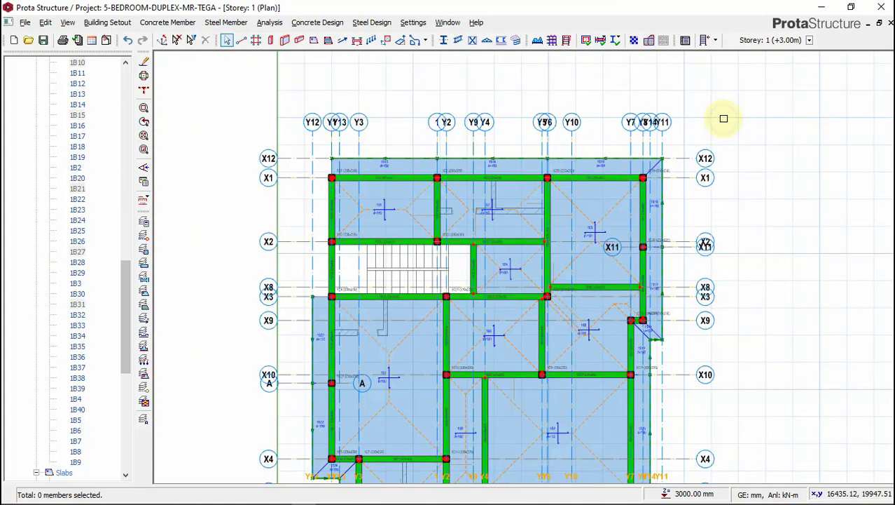
scroll(694, 234, "up", 2)
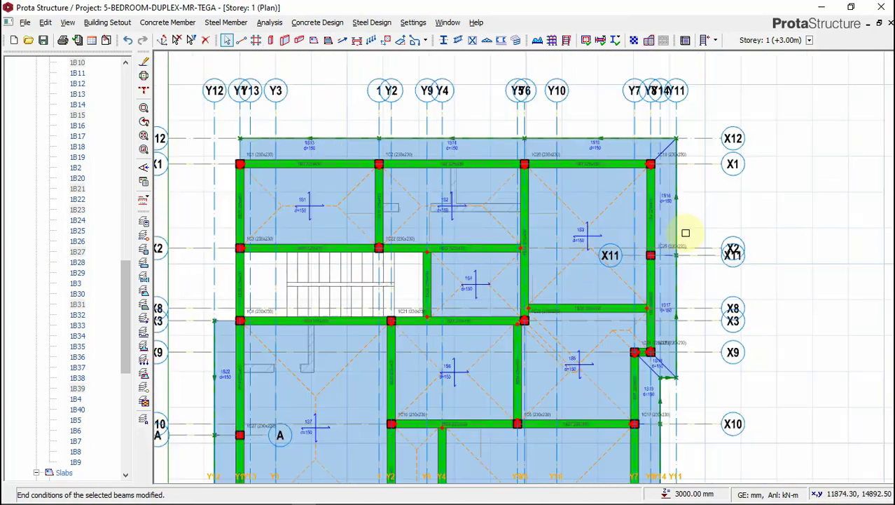
scroll(392, 312, "down", 2)
scroll(335, 288, "up", 3)
scroll(334, 287, "up", 3)
scroll(480, 250, "down", 4)
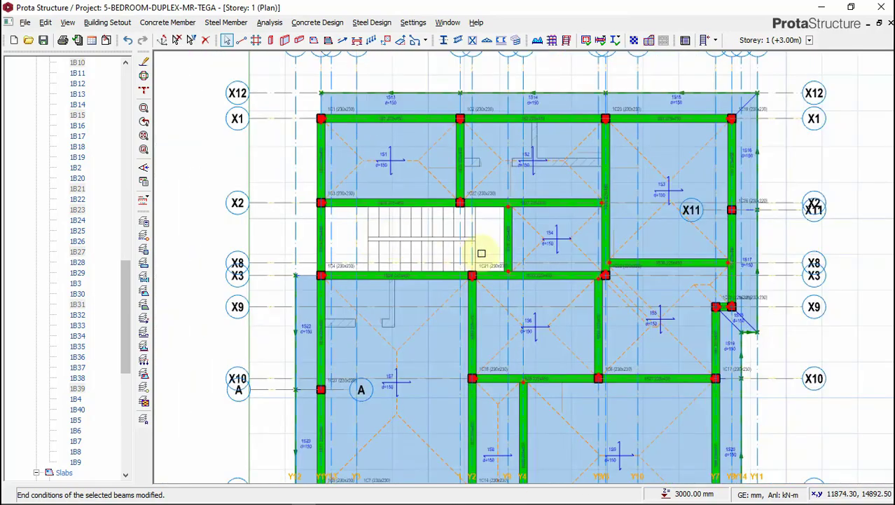
scroll(516, 256, "up", 3)
scroll(456, 250, "down", 1)
scroll(456, 250, "down", 4)
scroll(410, 136, "down", 1)
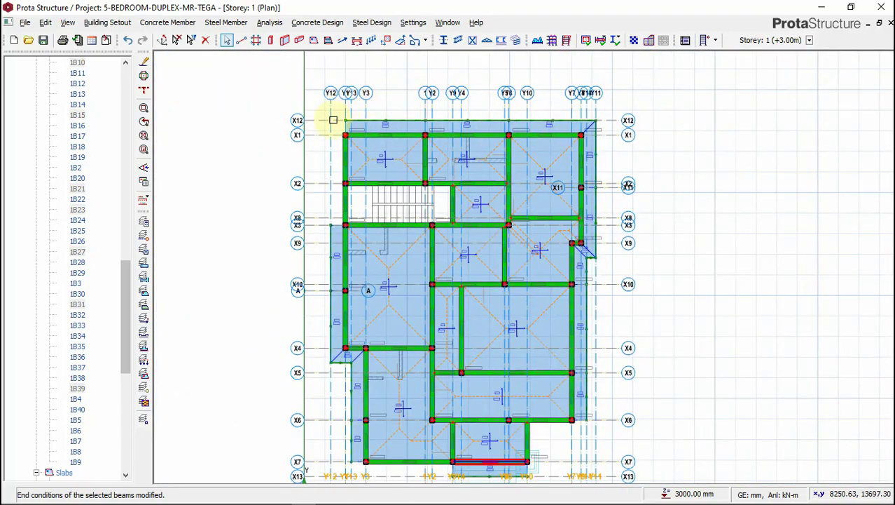
Inspect the ends of beams 1B1 and 1B20 at column 1C1, and clear the member selection.
scroll(367, 139, "up", 3)
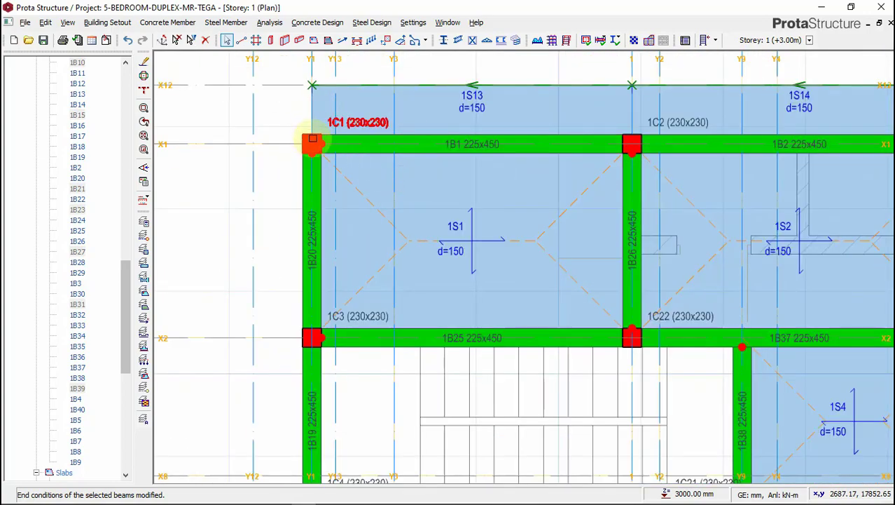
scroll(313, 139, "down", 3)
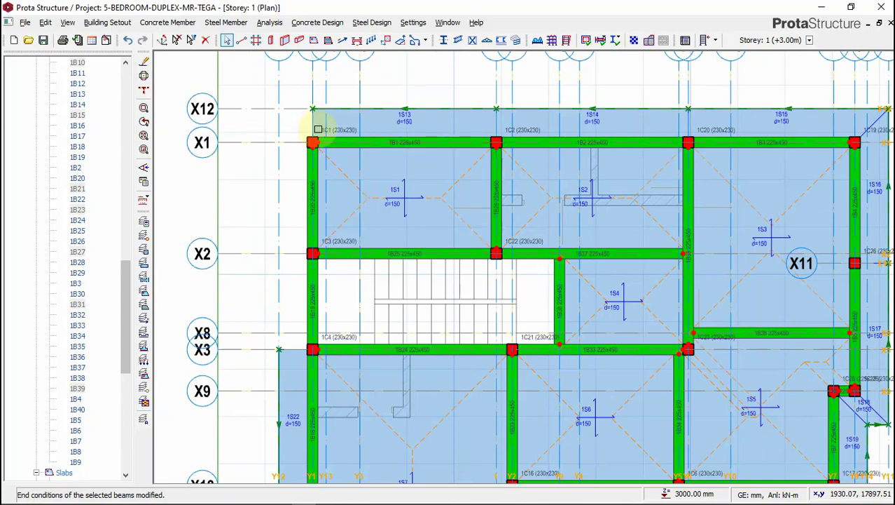
scroll(318, 130, "up", 5)
right_click(321, 143)
left_click(253, 106)
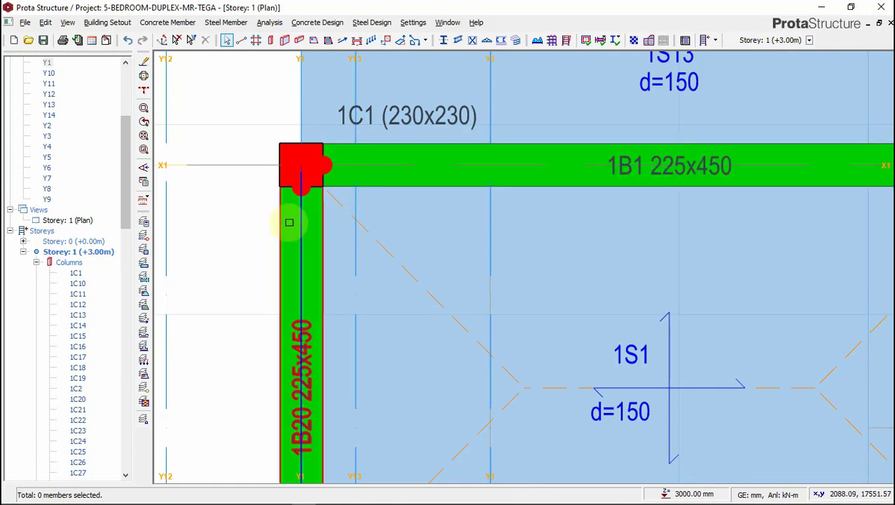
Examine the end conditions of beams 1B1, 1B2 and 1B26 at column 1C2, and compare them with corner column 1C1.
scroll(289, 222, "down", 3)
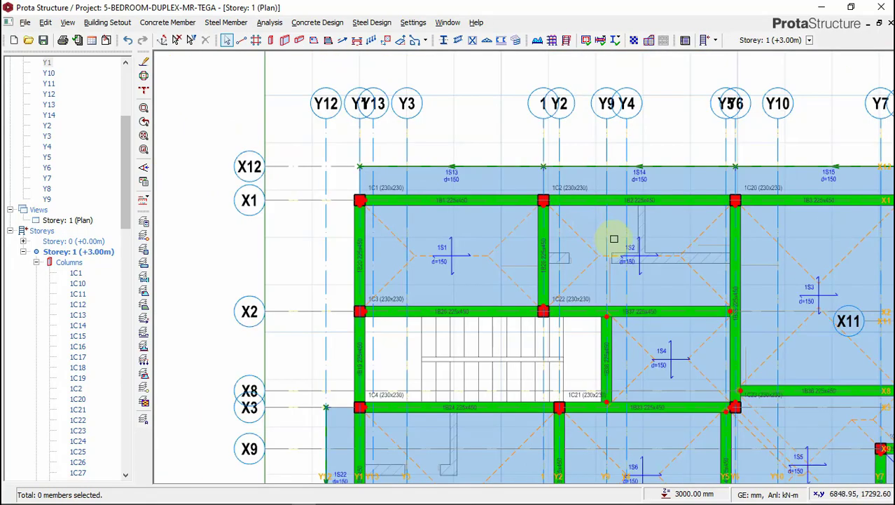
scroll(522, 200, "up", 3)
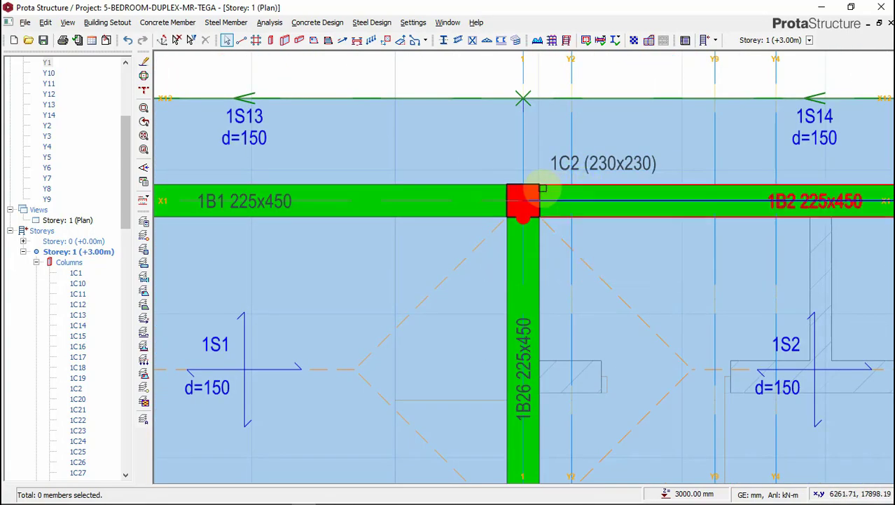
scroll(370, 229, "down", 1)
scroll(300, 206, "down", 2)
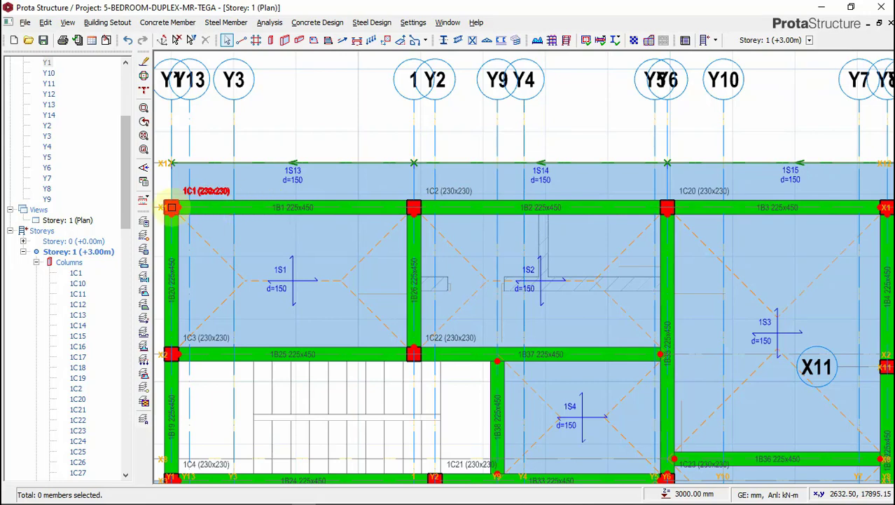
mouse_move(173, 211)
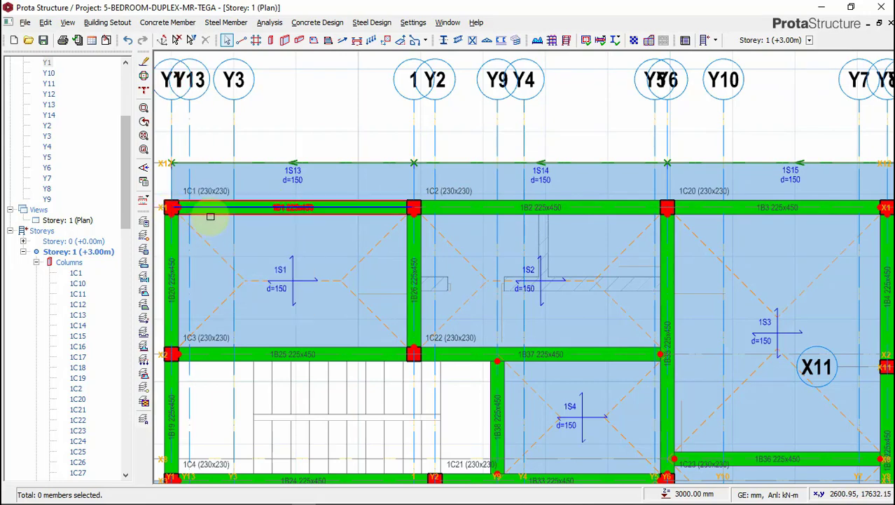
scroll(352, 216, "down", 1)
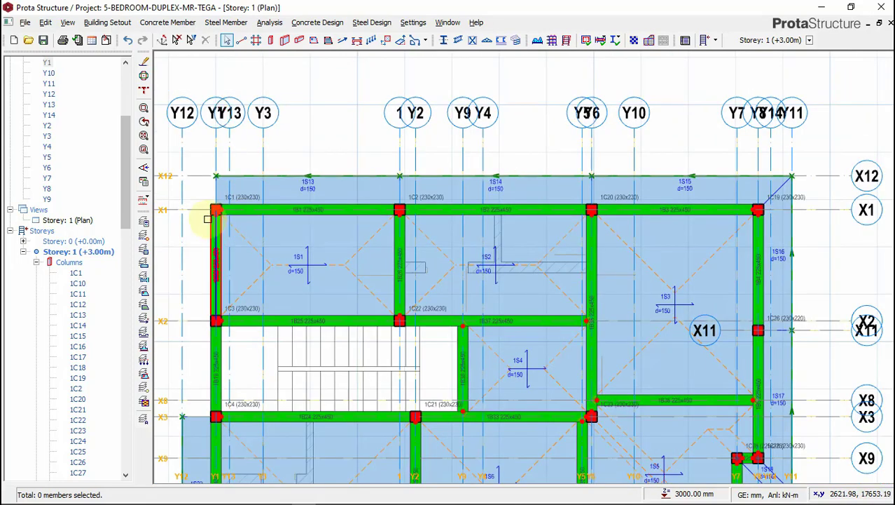
scroll(215, 208, "up", 1)
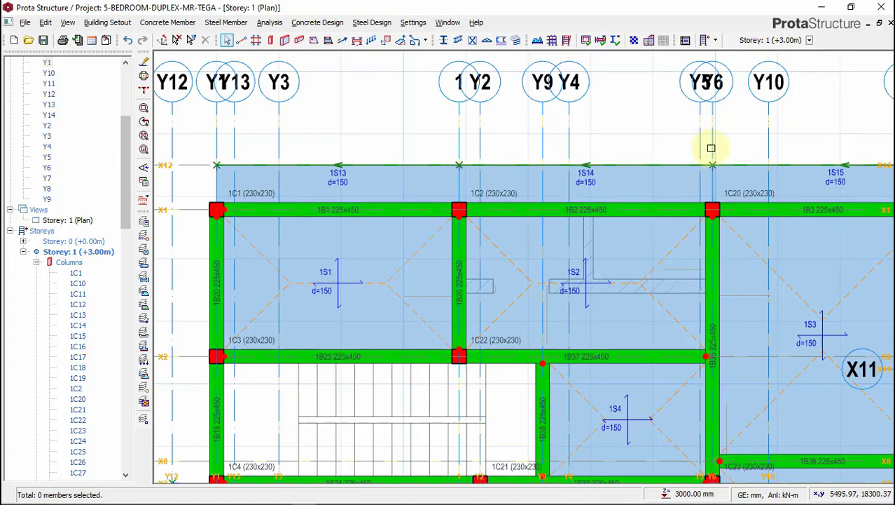
Examine the beam connections along axis X1 at columns 1C20 and 1C19, and review the surrounding slab bays.
scroll(750, 224, "down", 3)
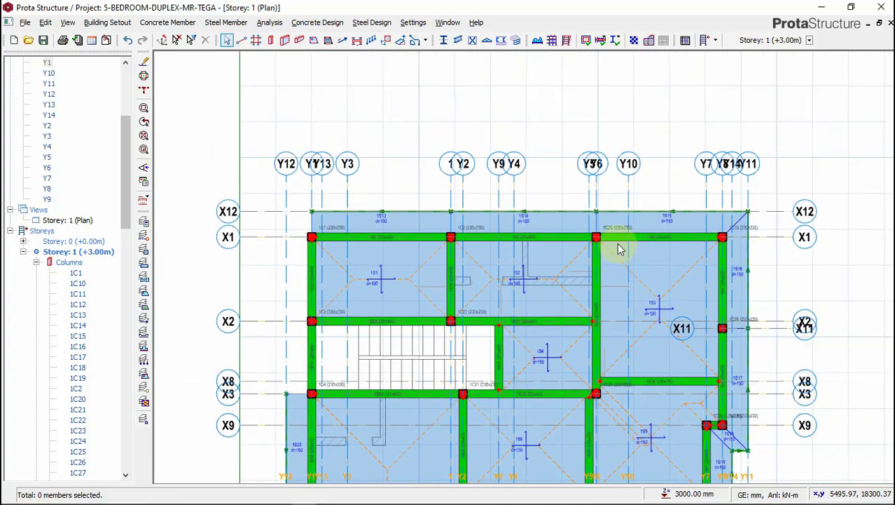
scroll(620, 249, "up", 2)
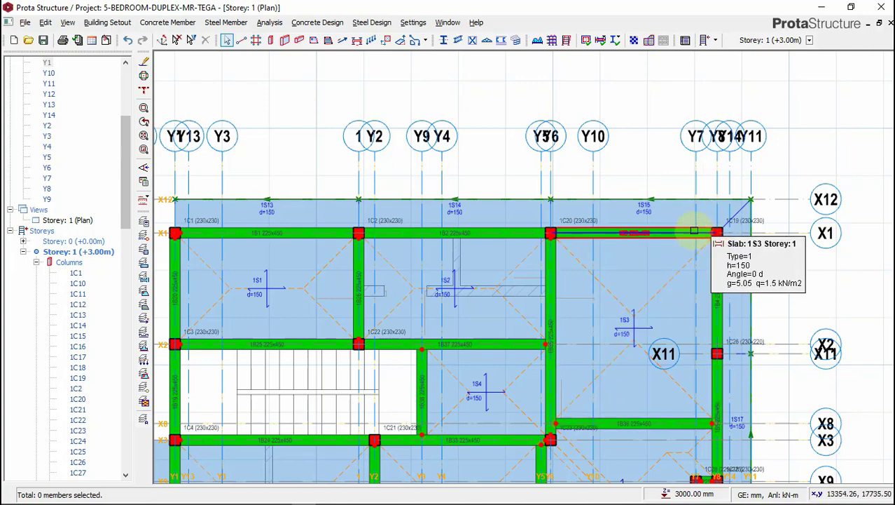
scroll(622, 231, "down", 2)
scroll(455, 221, "up", 1)
scroll(413, 231, "down", 2)
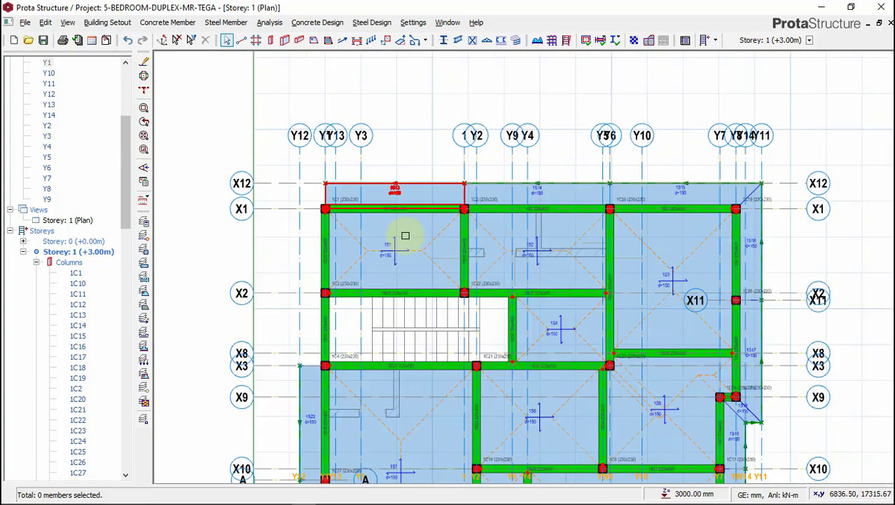
scroll(450, 371, "up", 2)
scroll(478, 256, "down", 2)
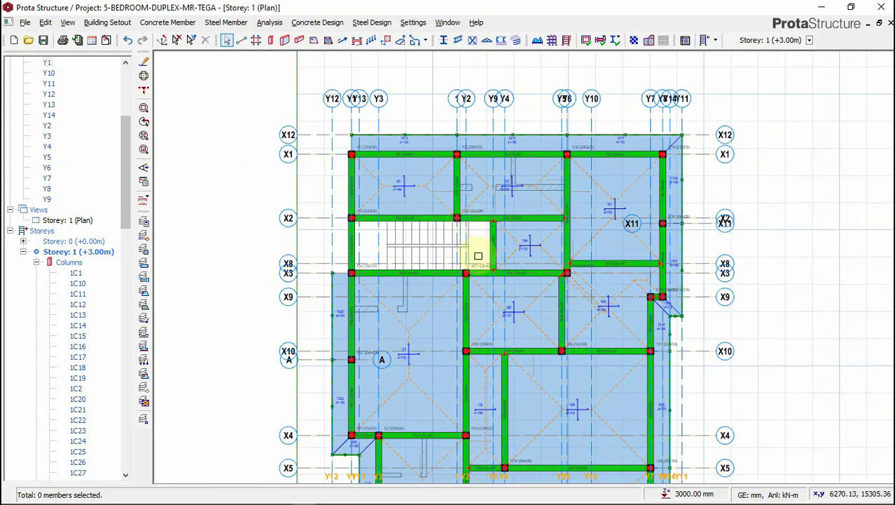